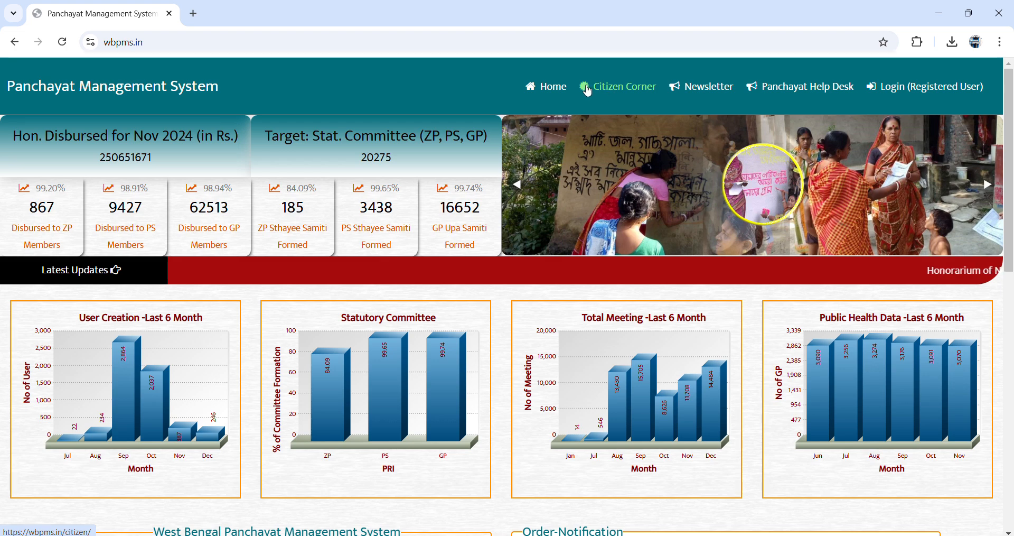
Open the Citizen Corner section from the header menu.
drag(593, 87, 654, 101)
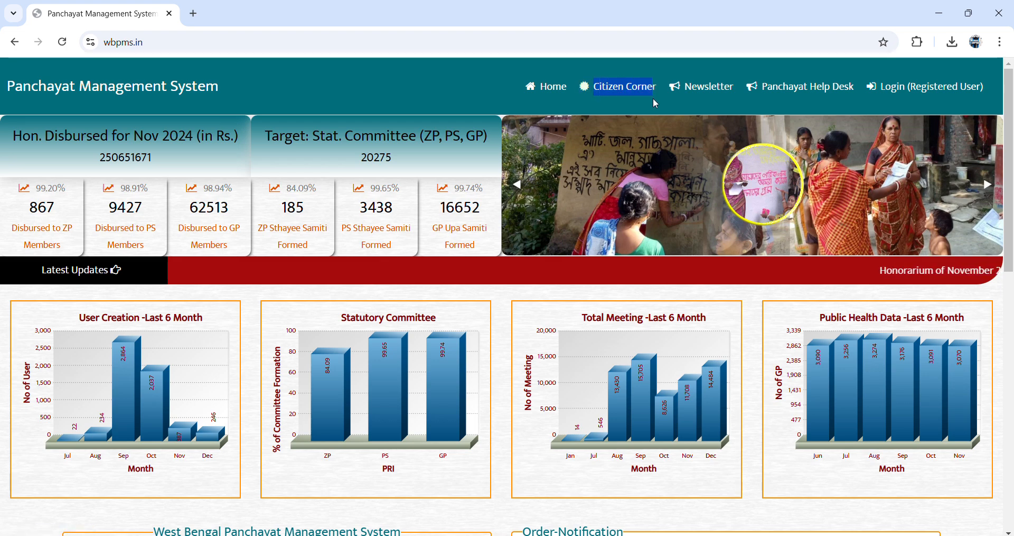
click(672, 65)
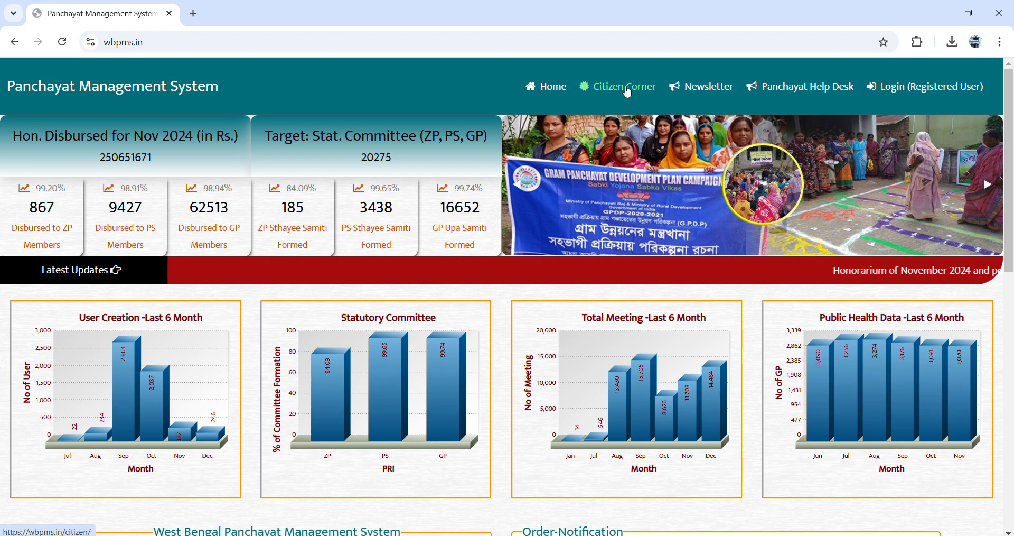
click(629, 92)
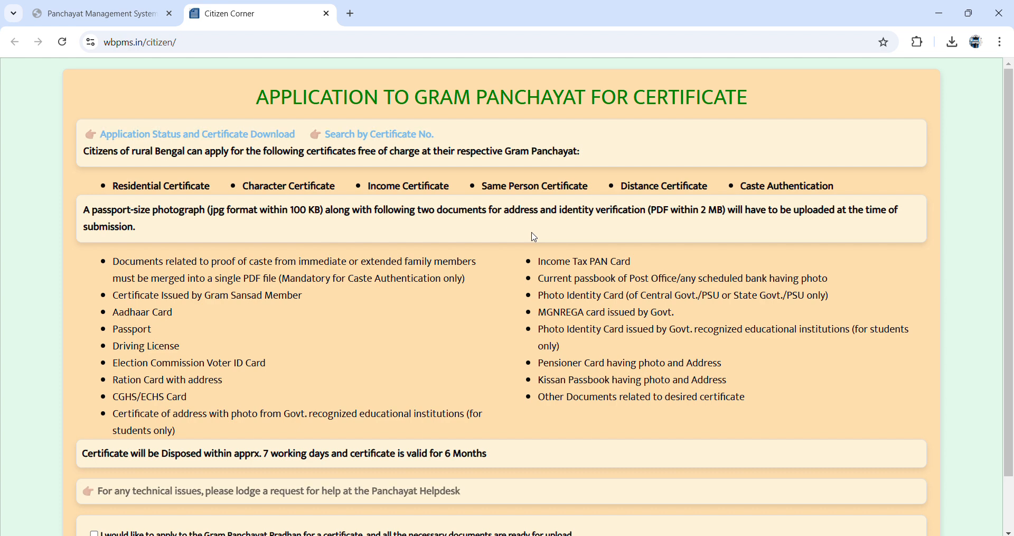
Highlight the certificate types, including the Residential and Income Certificate entries.
drag(112, 186, 819, 186)
click(842, 194)
triple_click(842, 188)
click(839, 190)
drag(368, 186, 448, 185)
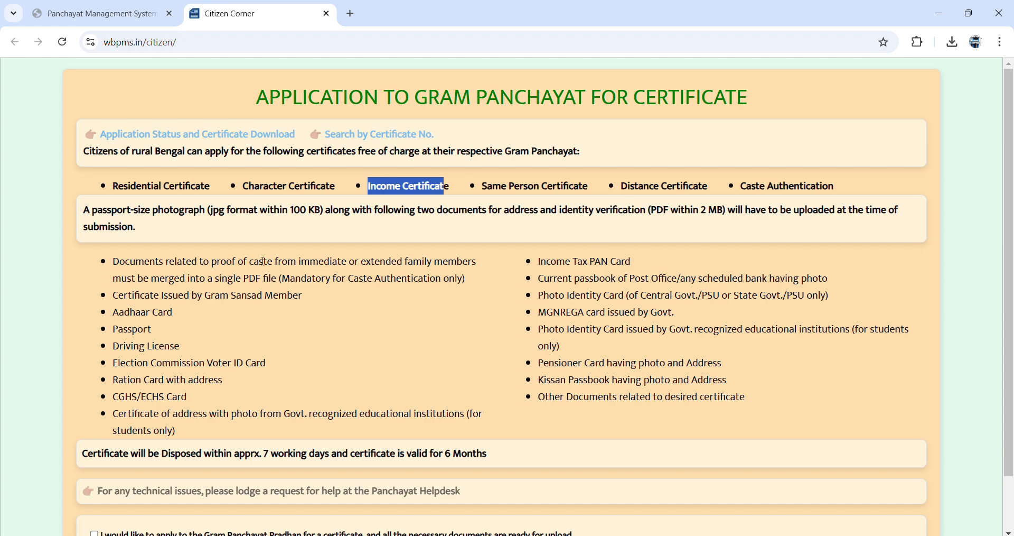
Highlight the accepted document lists, including Tax PAN and the government photo identity card.
drag(115, 260, 760, 412)
click(141, 321)
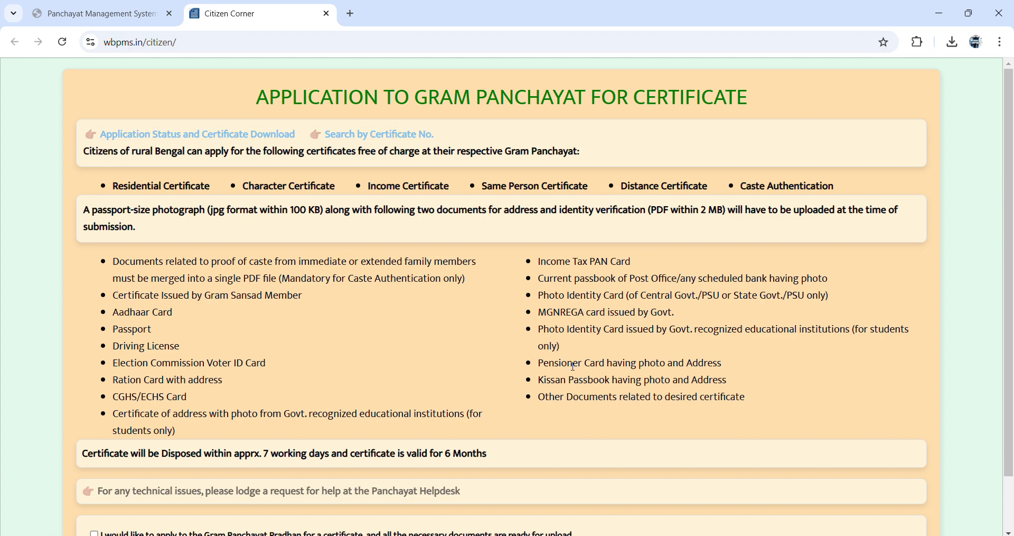
drag(571, 303, 676, 297)
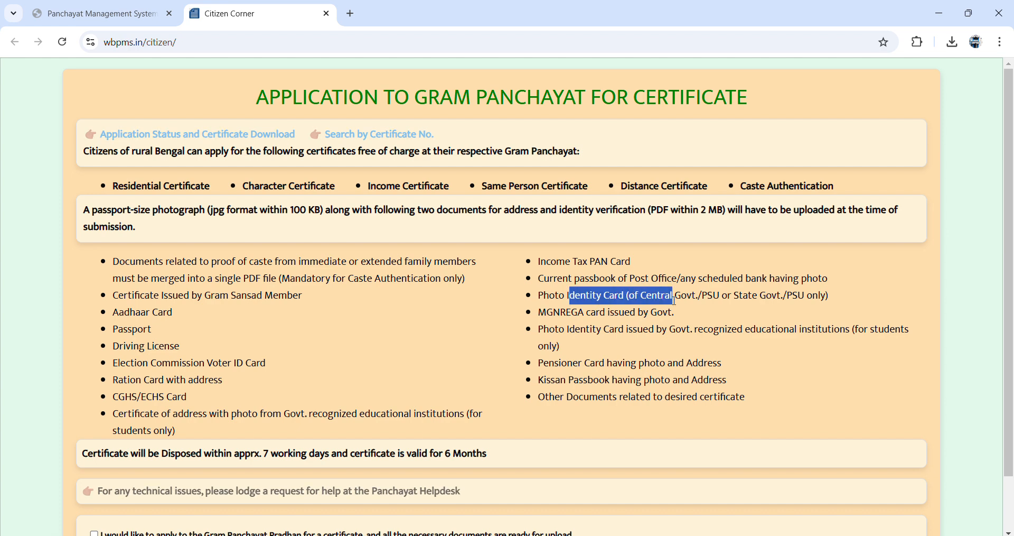
drag(573, 261, 613, 262)
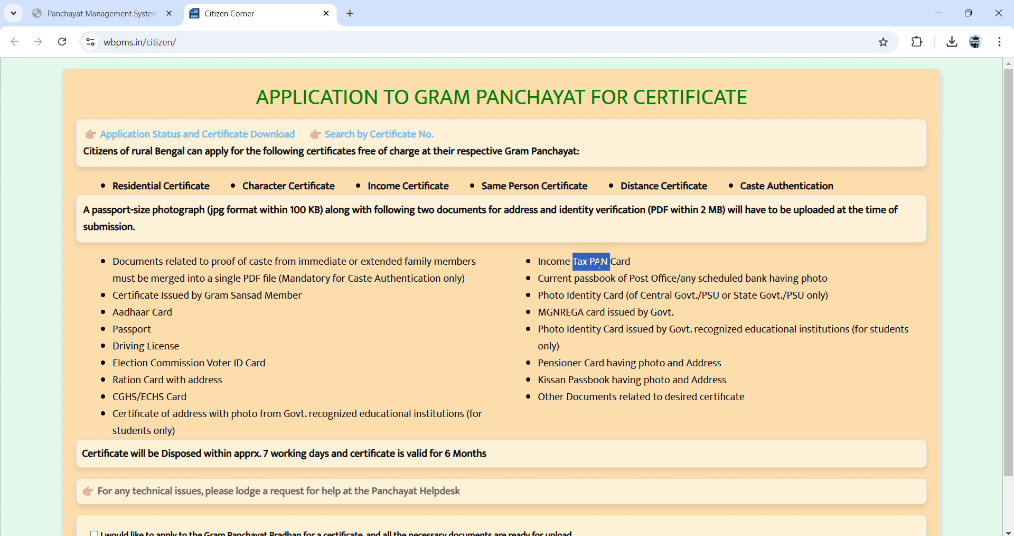
Note the six-month validity, then tick the declaration that all documents are ready.
scroll(313, 336, down, 2)
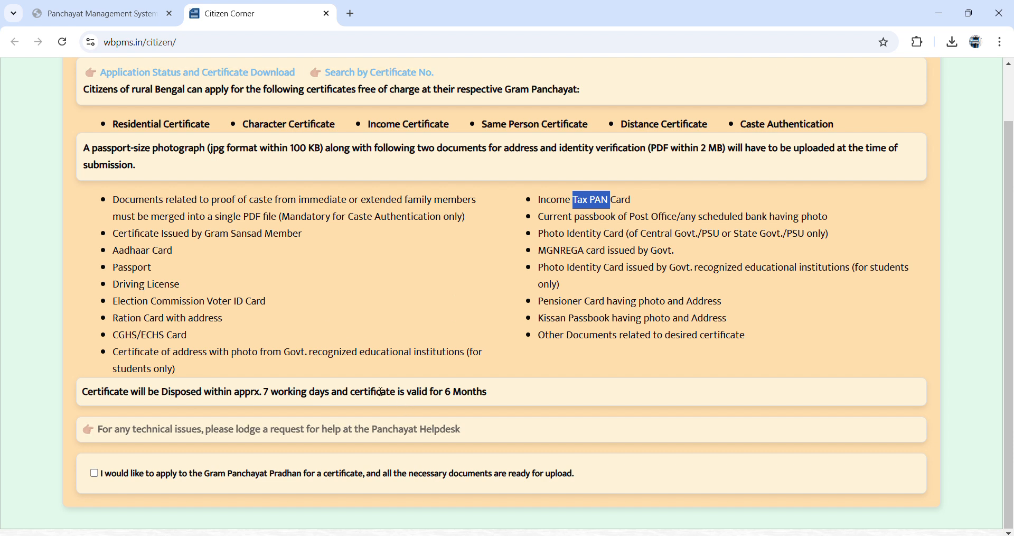
drag(483, 397, 273, 392)
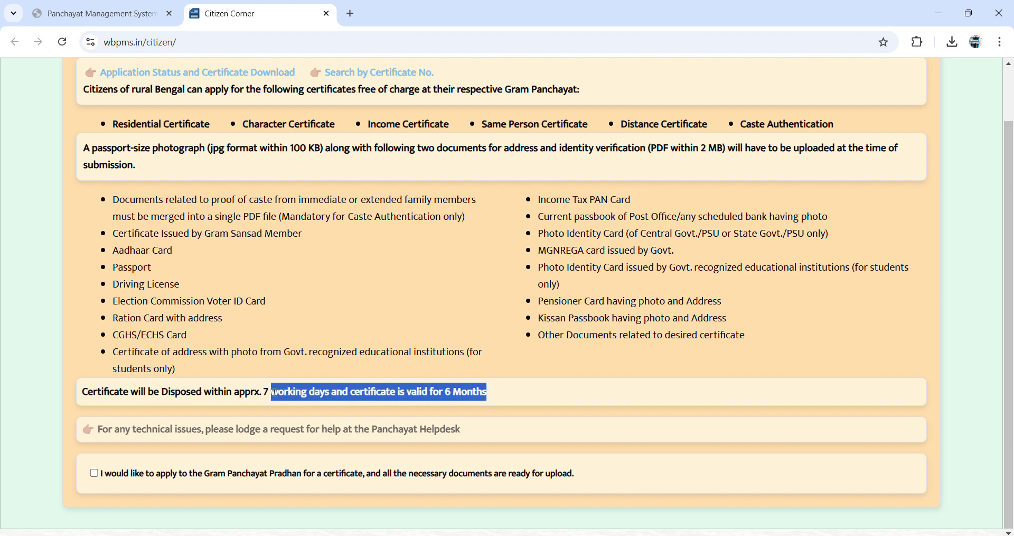
click(352, 273)
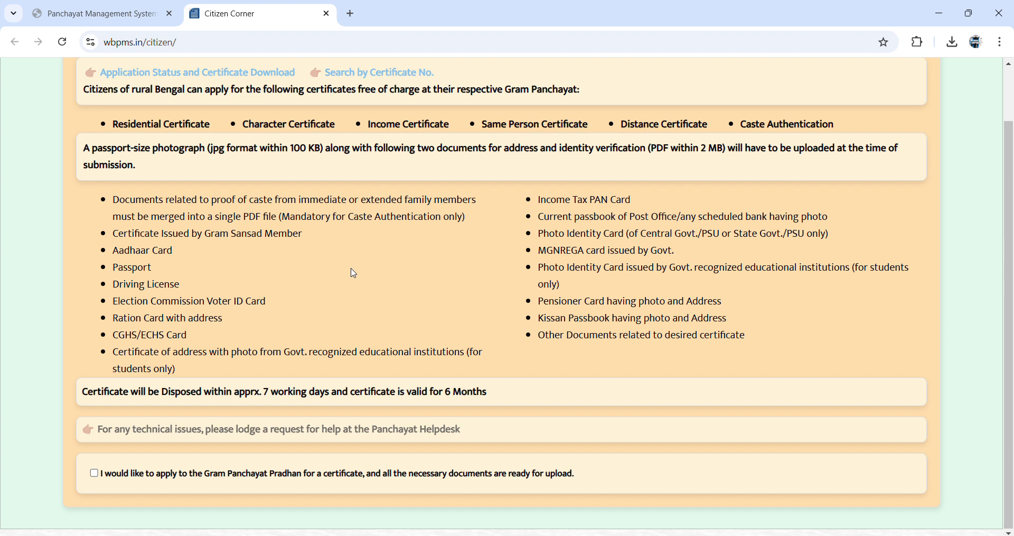
click(94, 474)
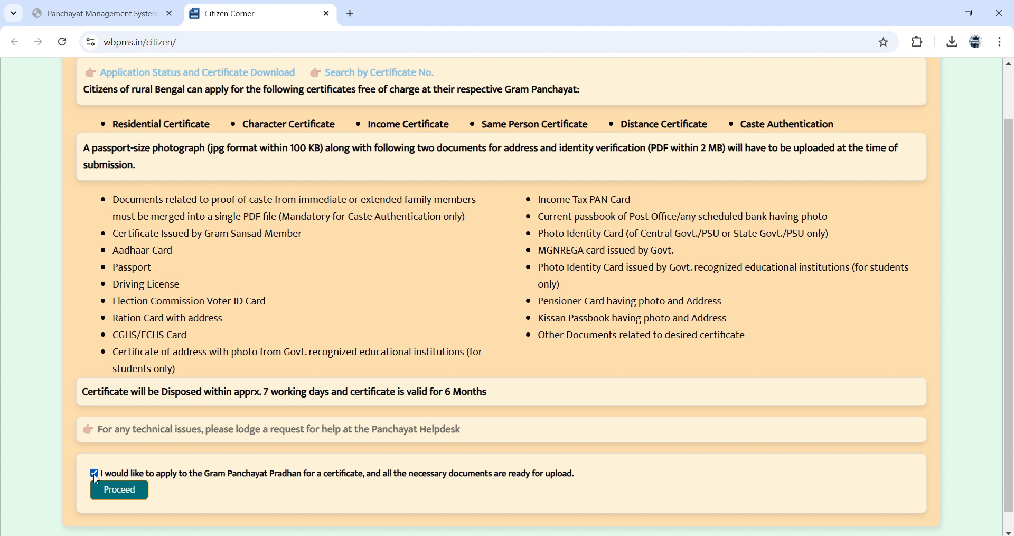
scroll(120, 490, down, 1)
Start citizen sign-up and request a one-time password for the applicant's mobile number.
click(123, 468)
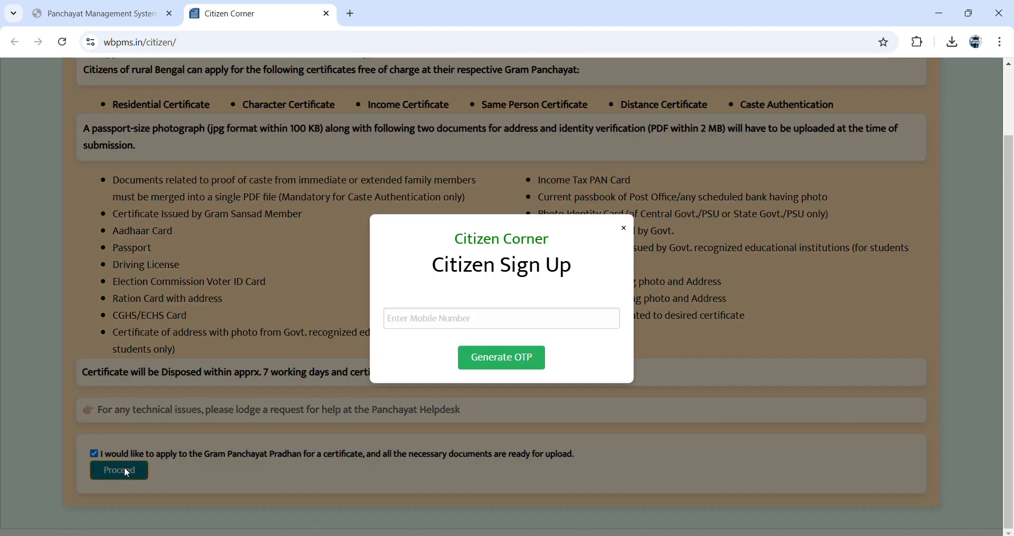
click(505, 327)
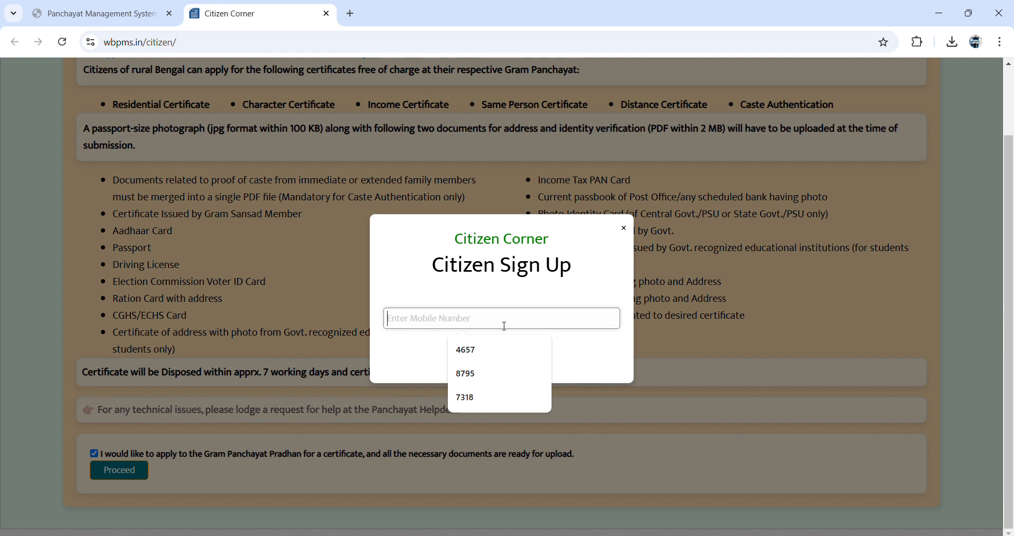
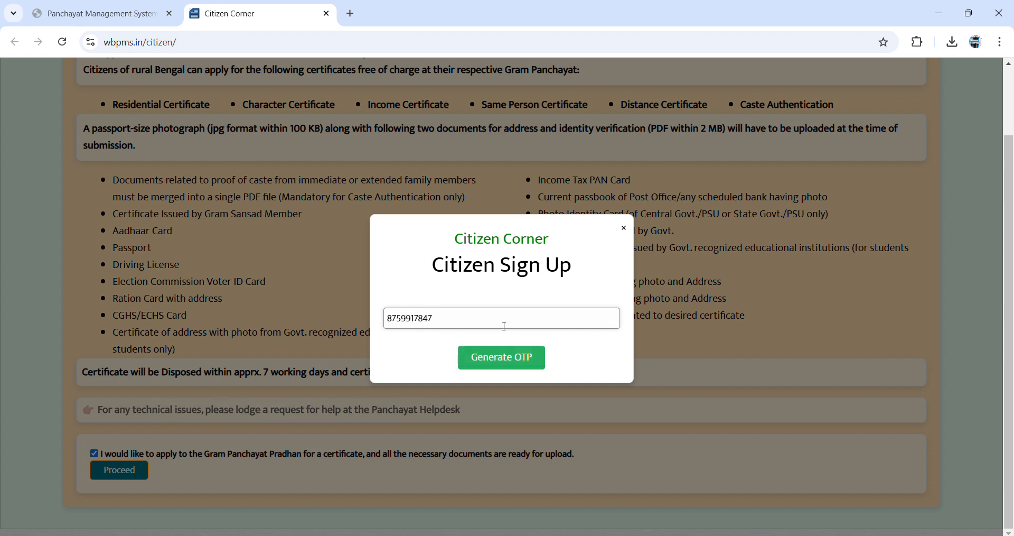
click(514, 359)
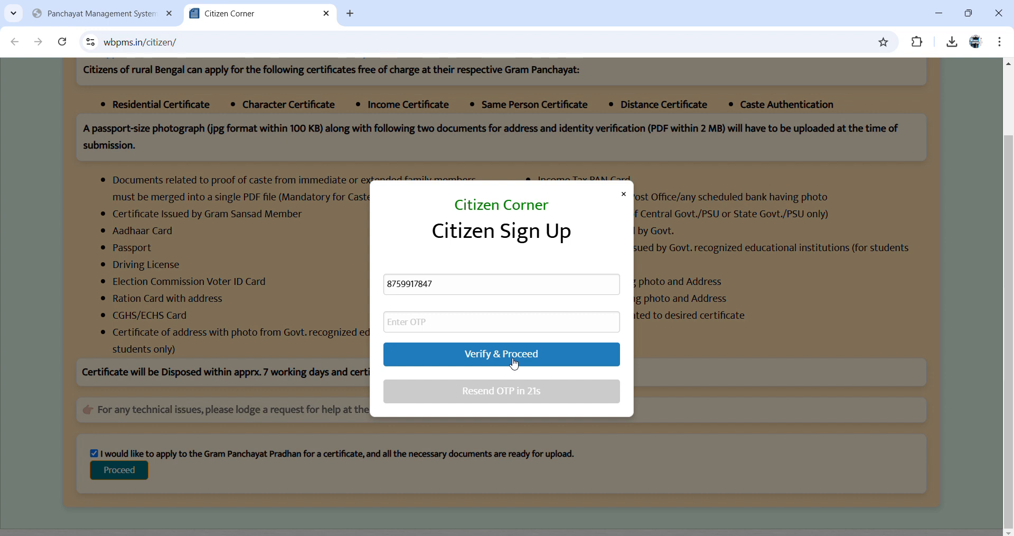
Enter the received one-time password and verify it to reach the application form.
click(445, 320)
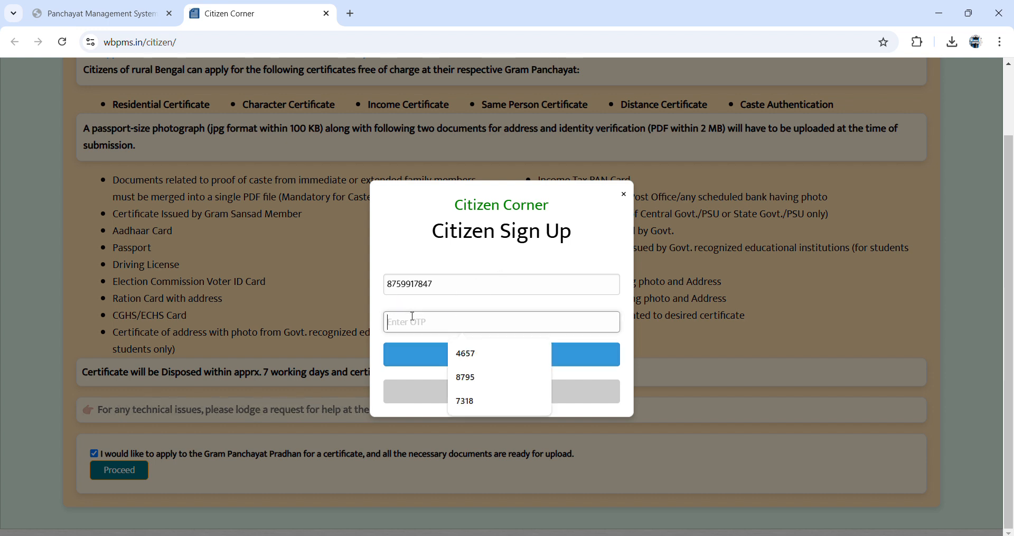
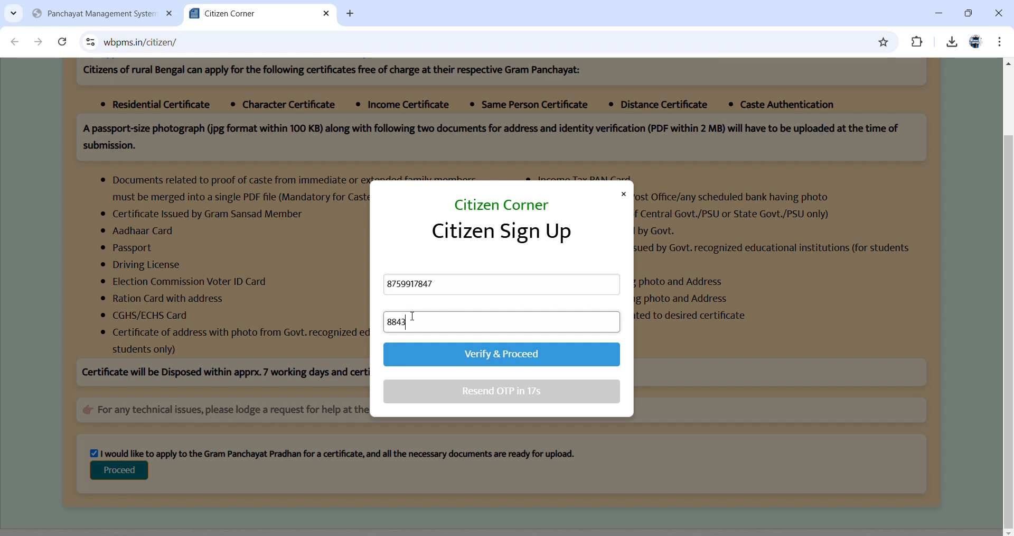
click(516, 360)
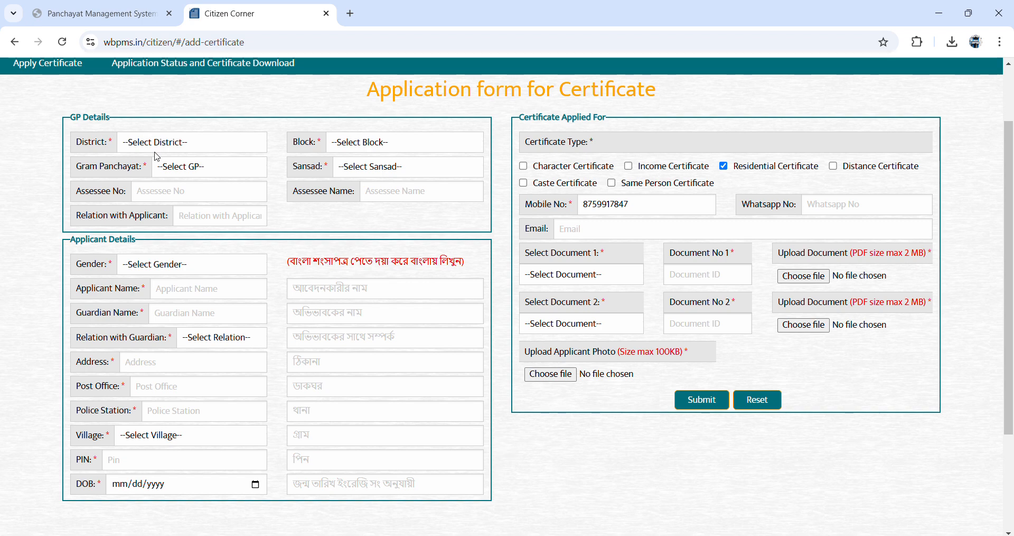
Set district JALPAIGURI and block MAYNAGURI, first picking CHURABHANDAR as gram panchayat.
click(200, 148)
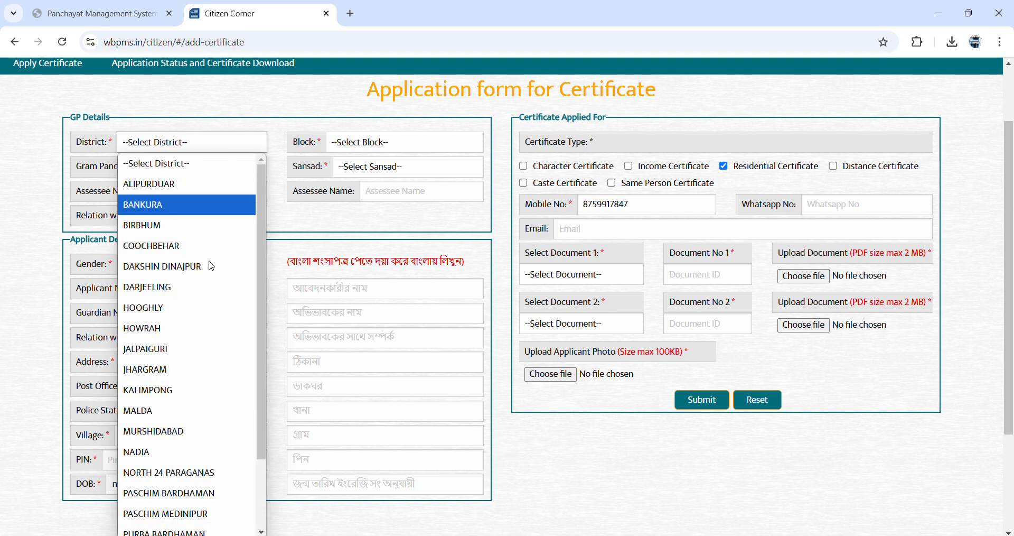
click(185, 359)
click(381, 142)
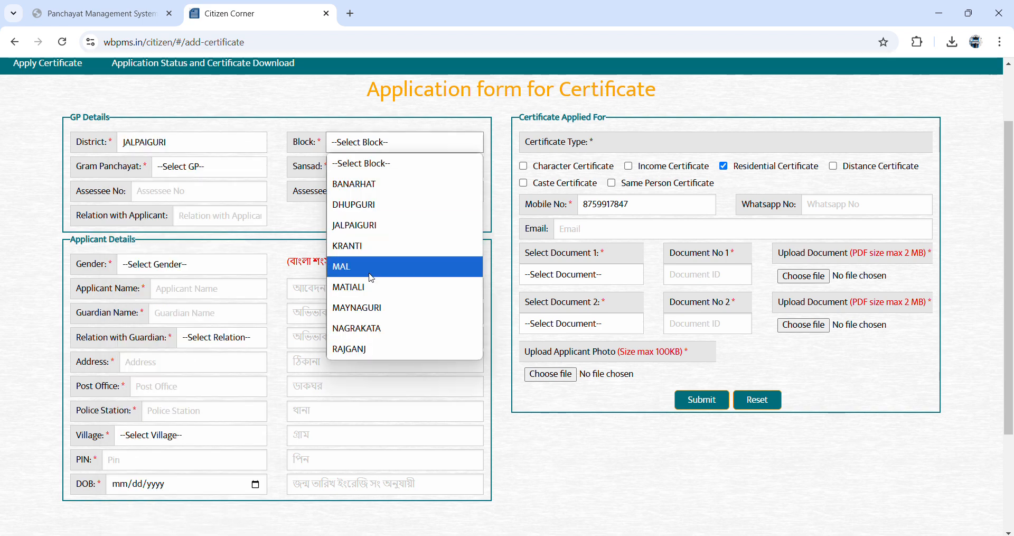
click(363, 309)
click(178, 172)
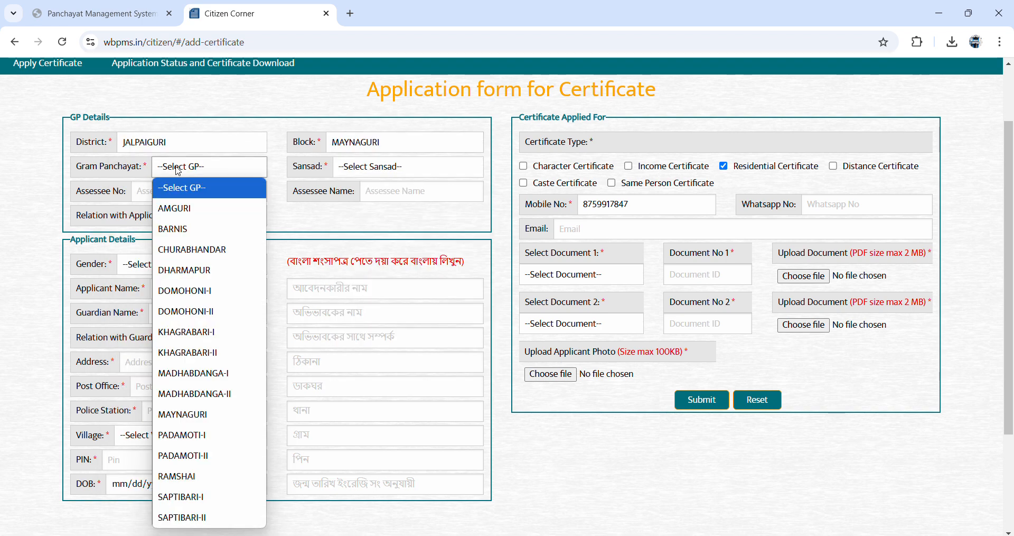
click(221, 250)
click(429, 33)
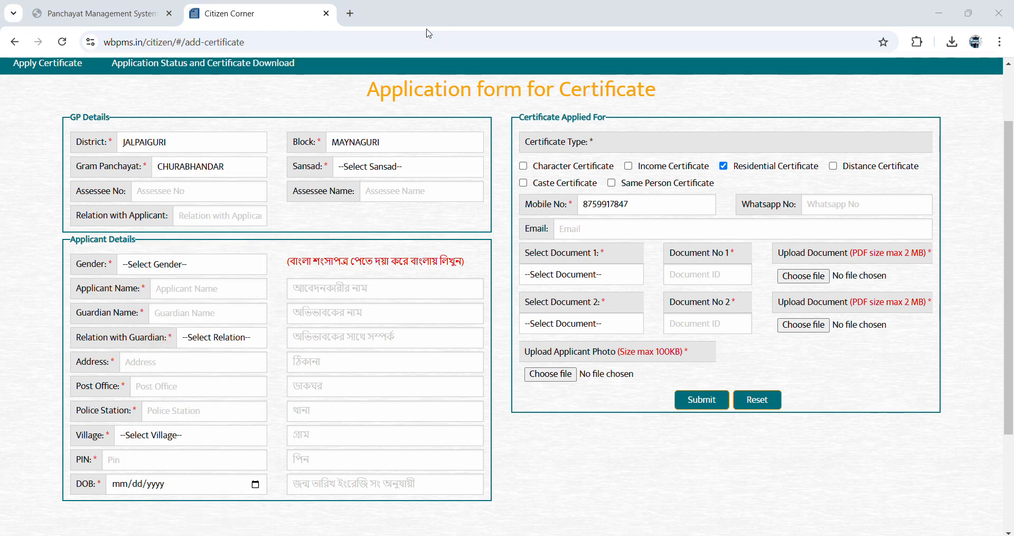
Change the gram panchayat to KHAGRABARI-I and choose Sansad II.
click(210, 168)
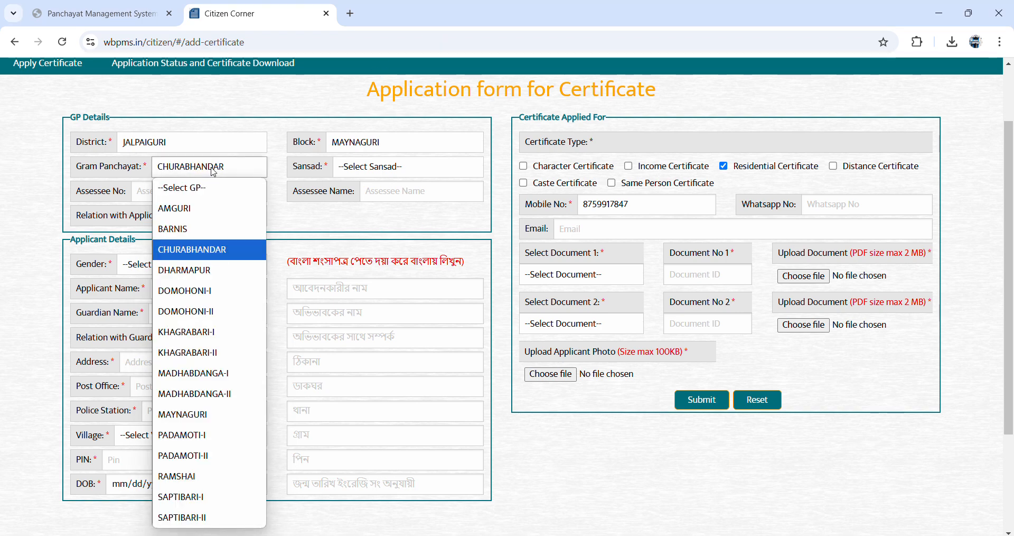
click(210, 334)
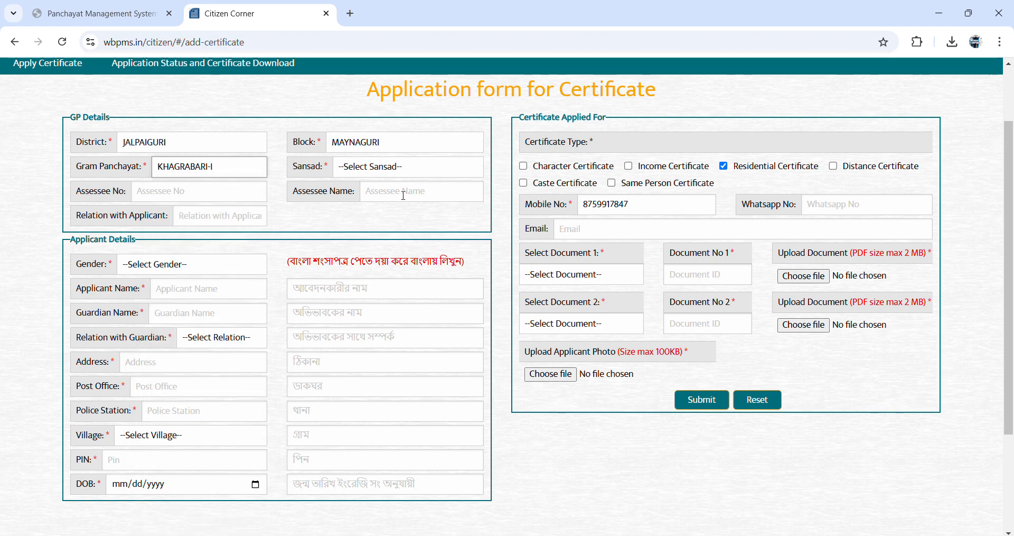
click(378, 174)
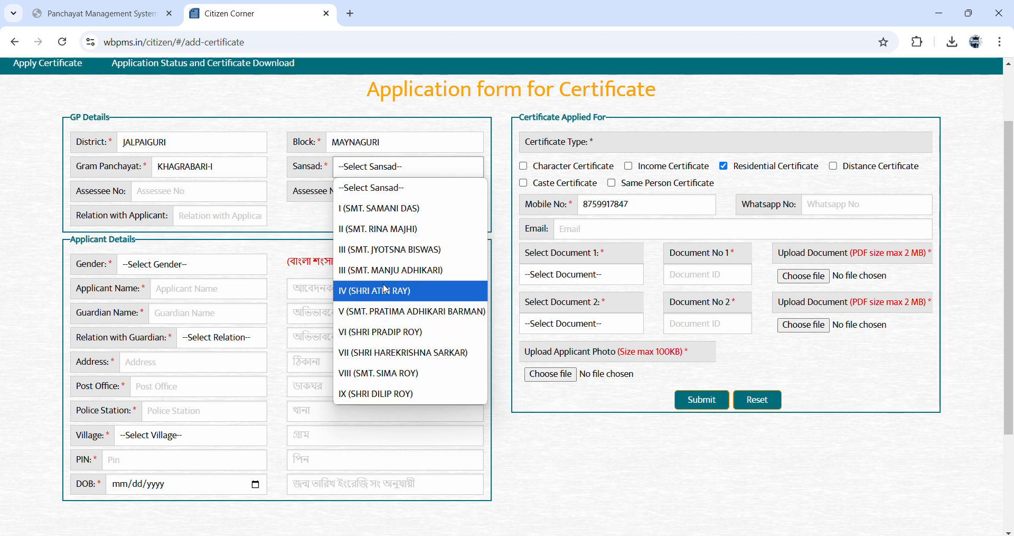
click(409, 230)
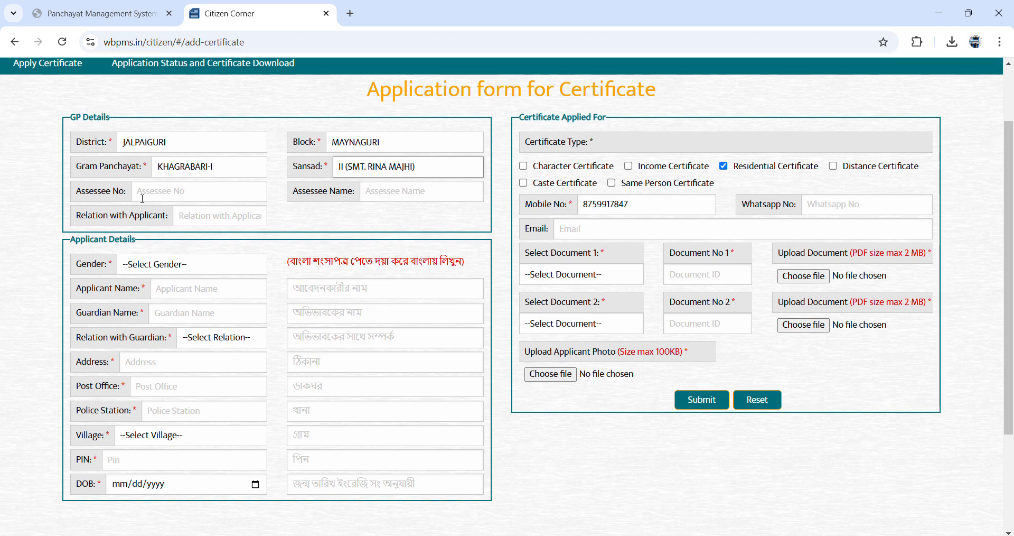
drag(77, 190, 329, 199)
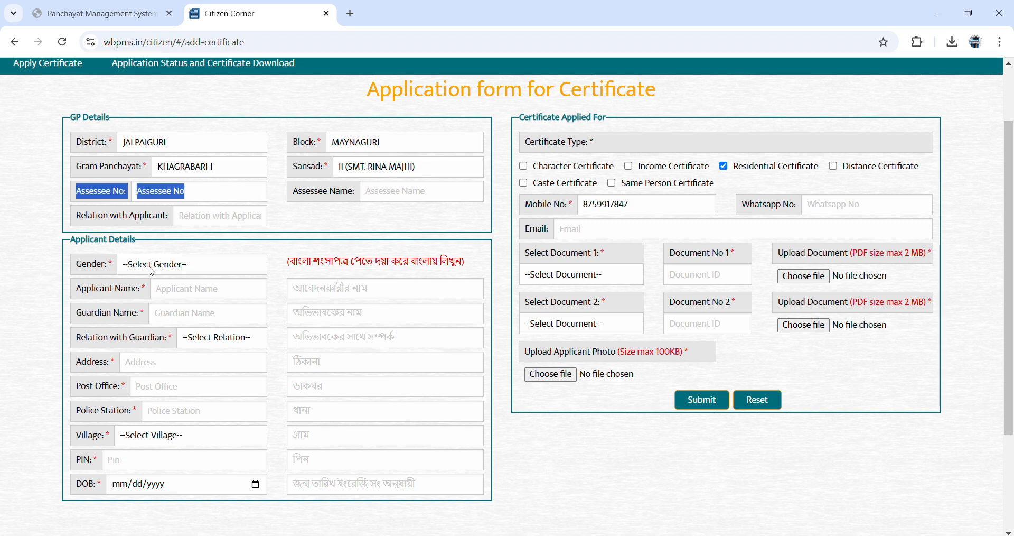
Set gender Male, autofill the applicant and guardian names, and choose relation Father.
click(77, 268)
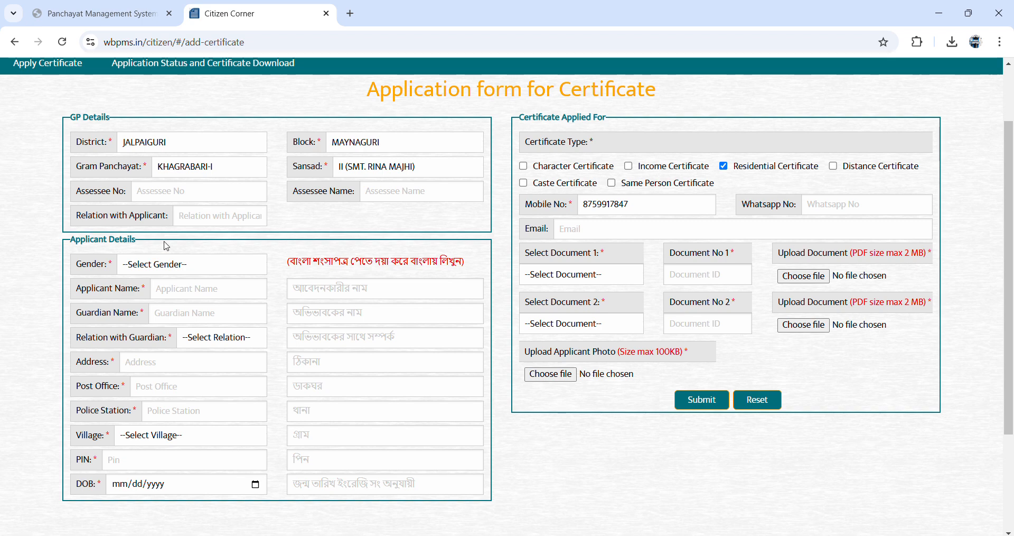
click(170, 270)
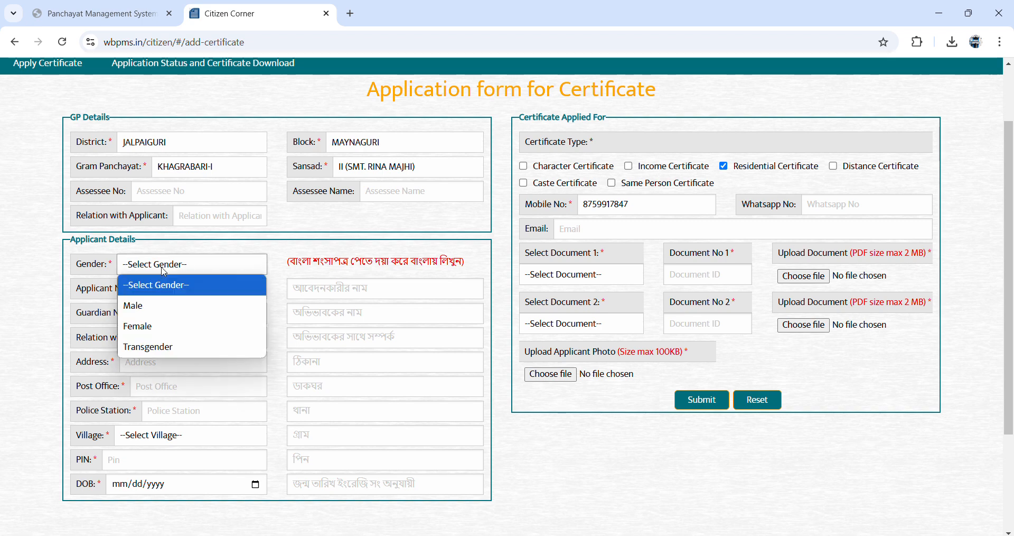
click(154, 307)
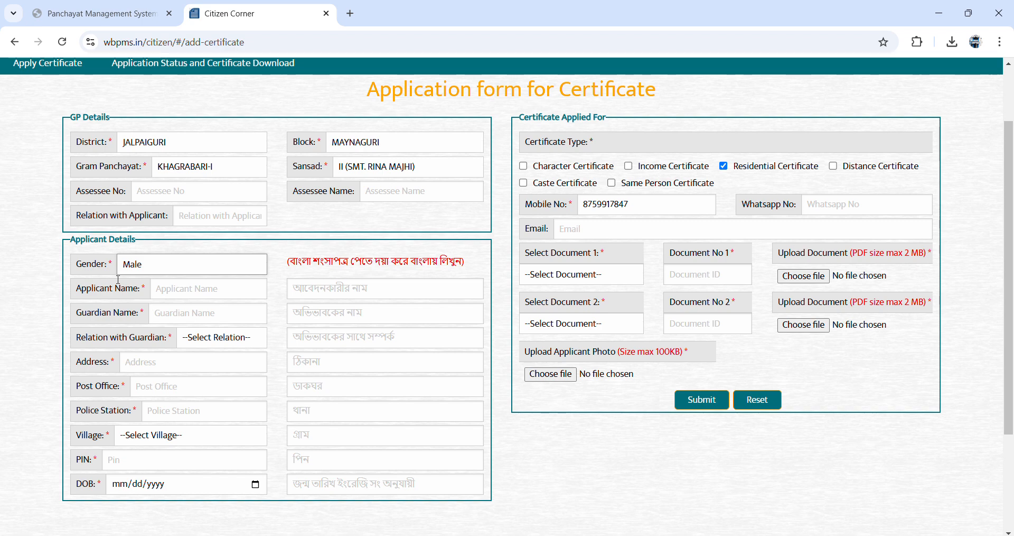
click(173, 289)
click(236, 319)
click(182, 312)
click(230, 344)
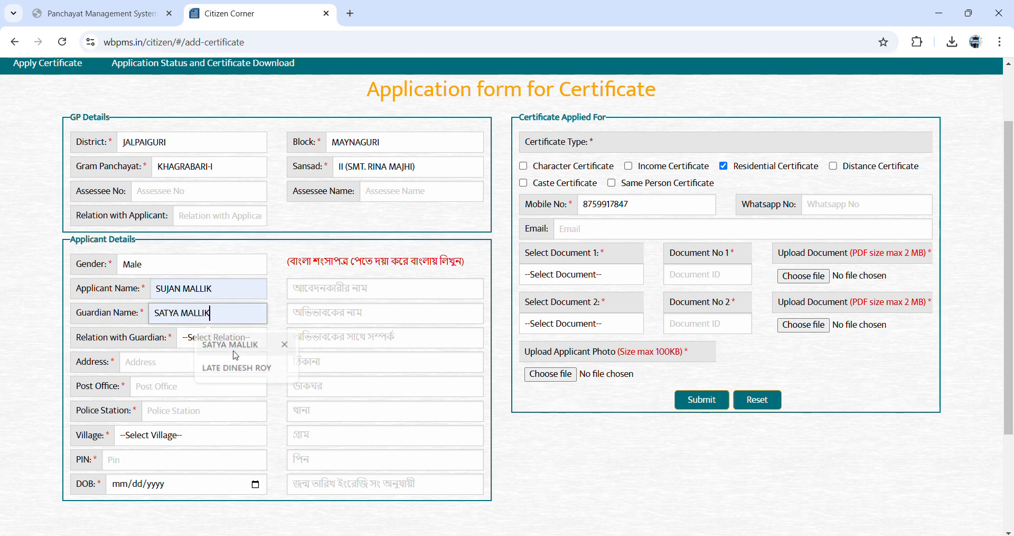
click(211, 337)
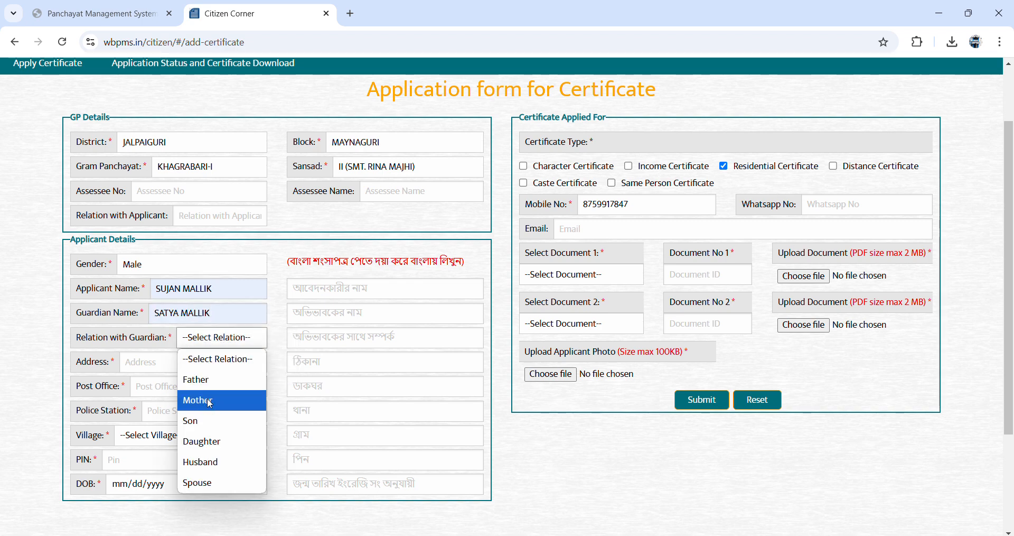
click(201, 377)
Autofill the address and post office, then correct the post office's first word.
click(123, 370)
click(230, 394)
click(181, 389)
click(235, 417)
double_click(169, 386)
text(MADHYA KHAGRABARI)
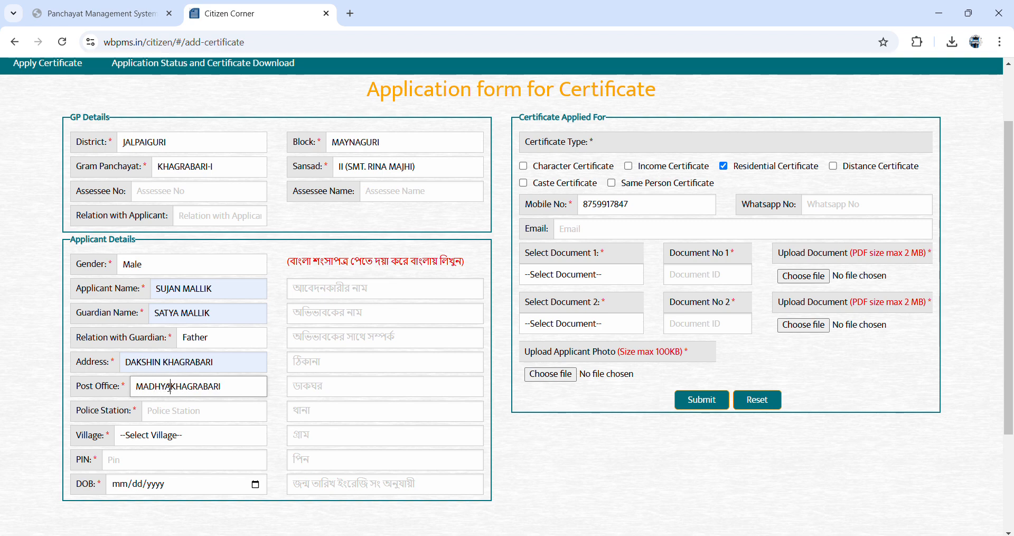
Fill police station MAYNAGURI, the village, the PIN and the applicant's date of birth.
click(185, 415)
click(209, 441)
click(199, 435)
click(175, 414)
click(180, 460)
click(184, 494)
click(184, 493)
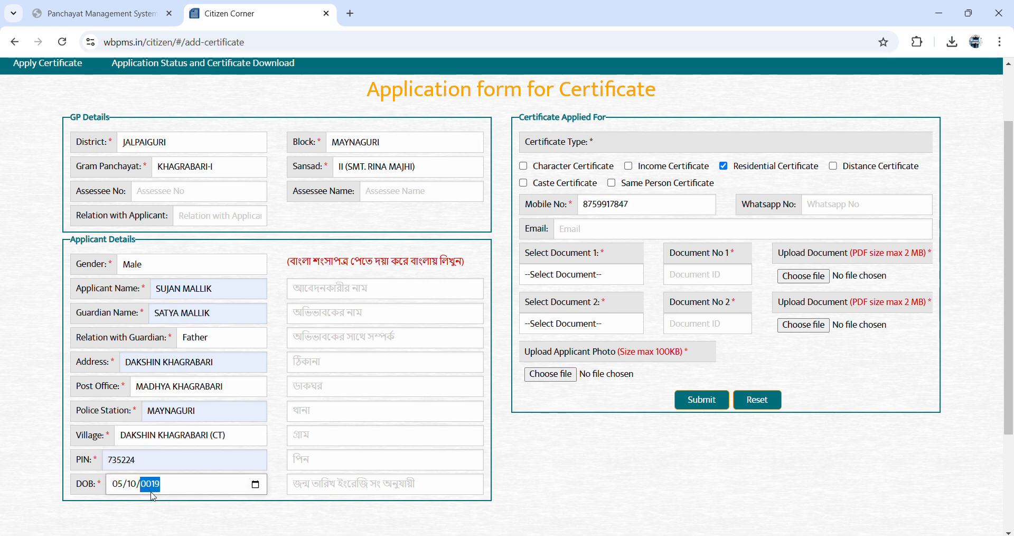
click(600, 489)
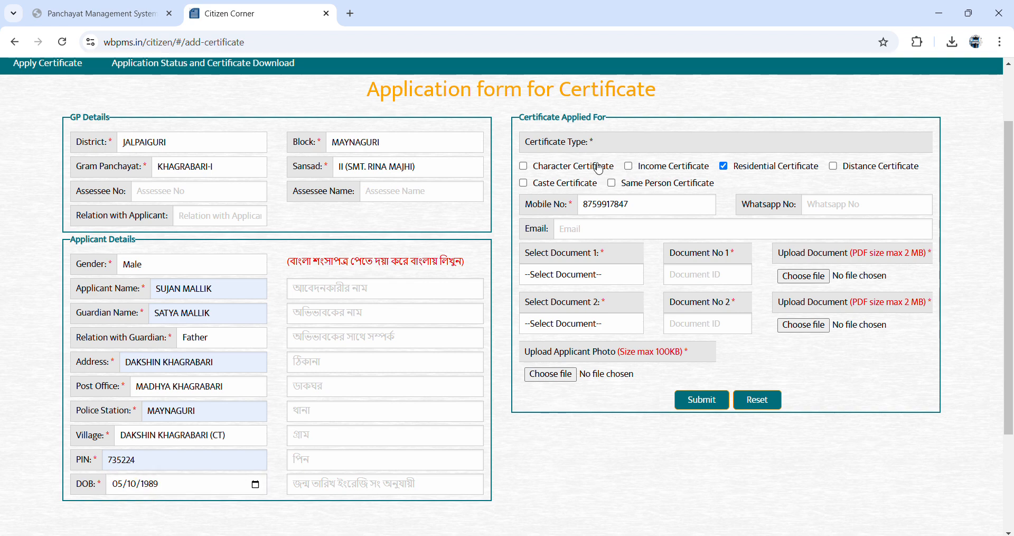
Tick Income Certificate alongside the Residential Certificate.
click(630, 168)
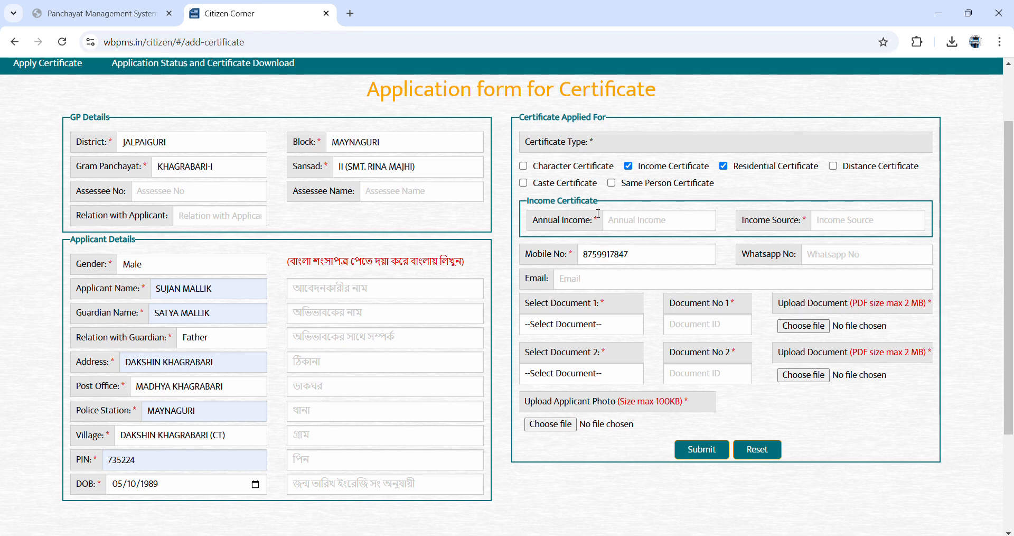
scroll(658, 225, down, 1)
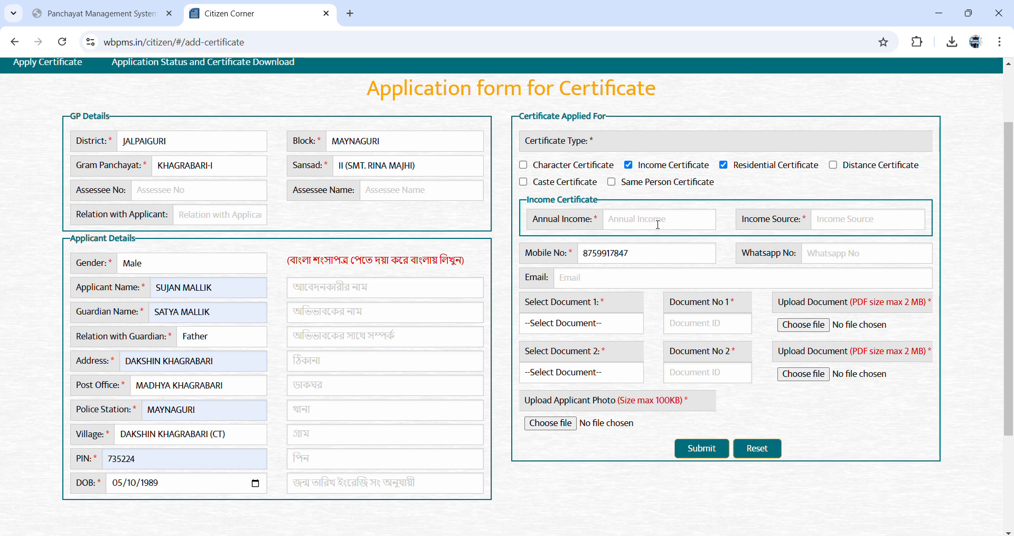
scroll(658, 224, down, 3)
scroll(651, 90, down, 1)
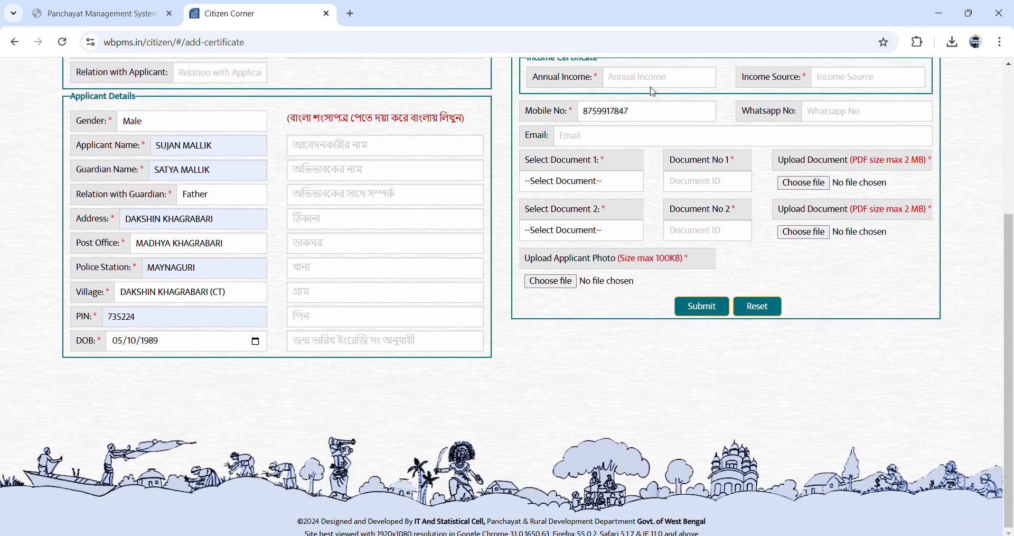
scroll(654, 93, up, 2)
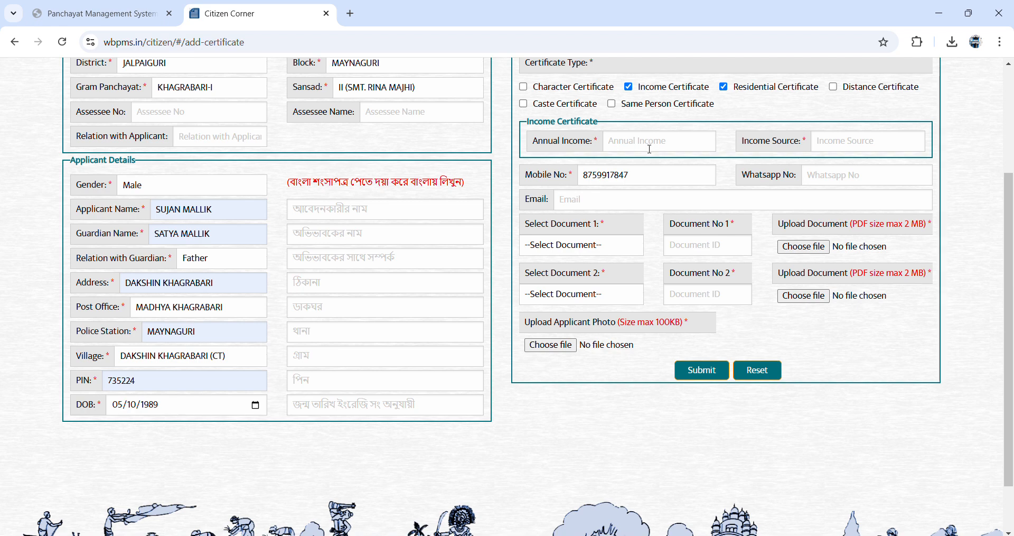
scroll(650, 150, down, 1)
scroll(651, 154, up, 4)
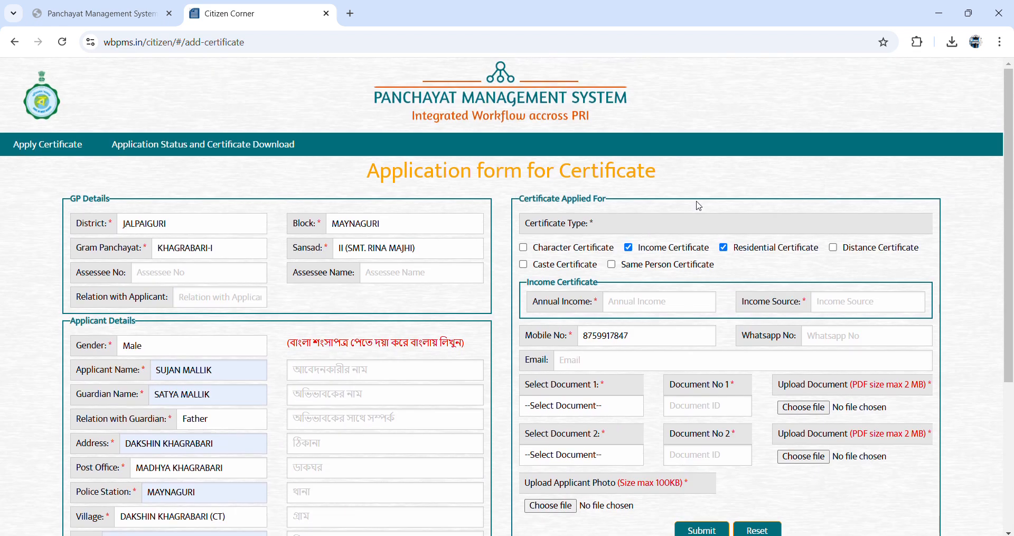
Enter annual income 85000 and income source JOB.
click(658, 302)
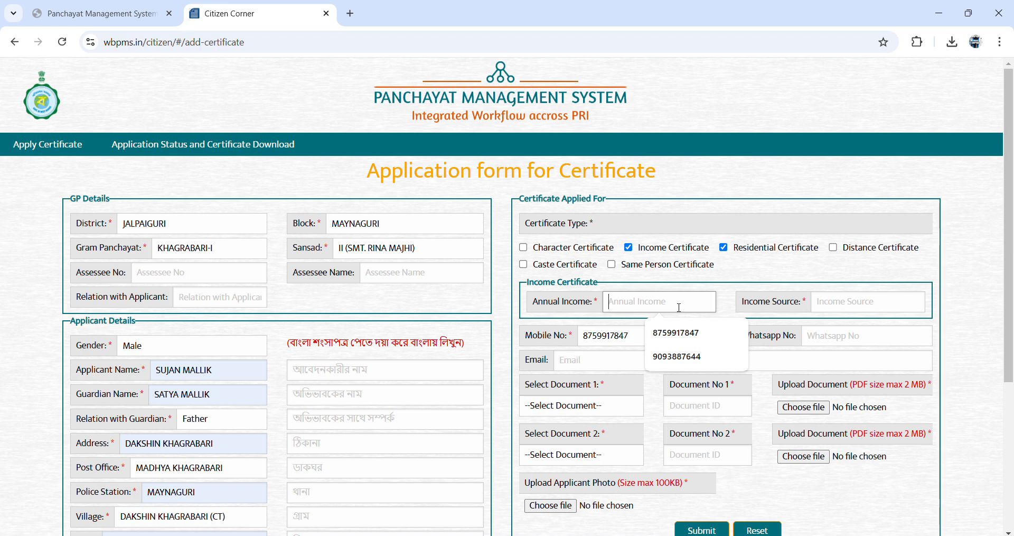
text(85000)
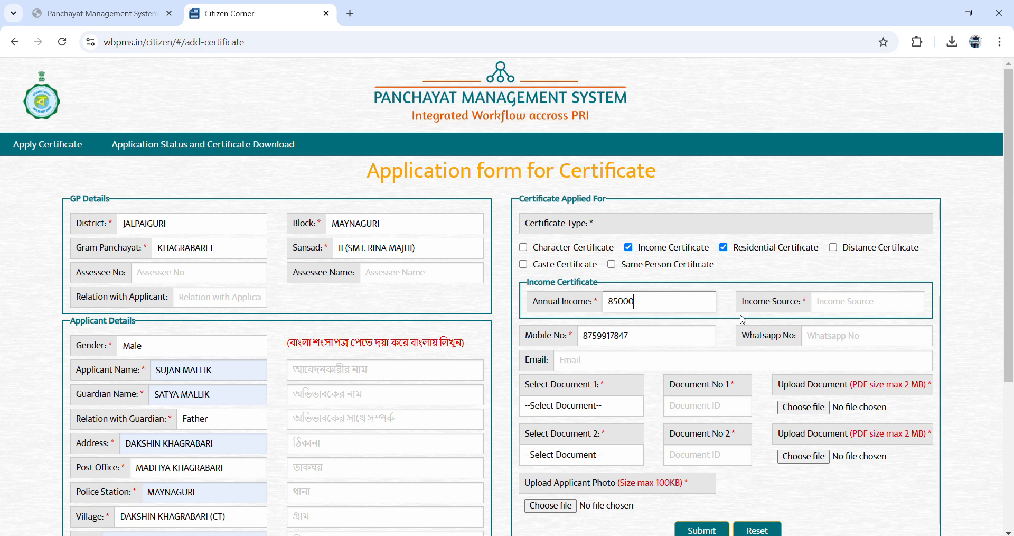
click(847, 301)
text(JOB)
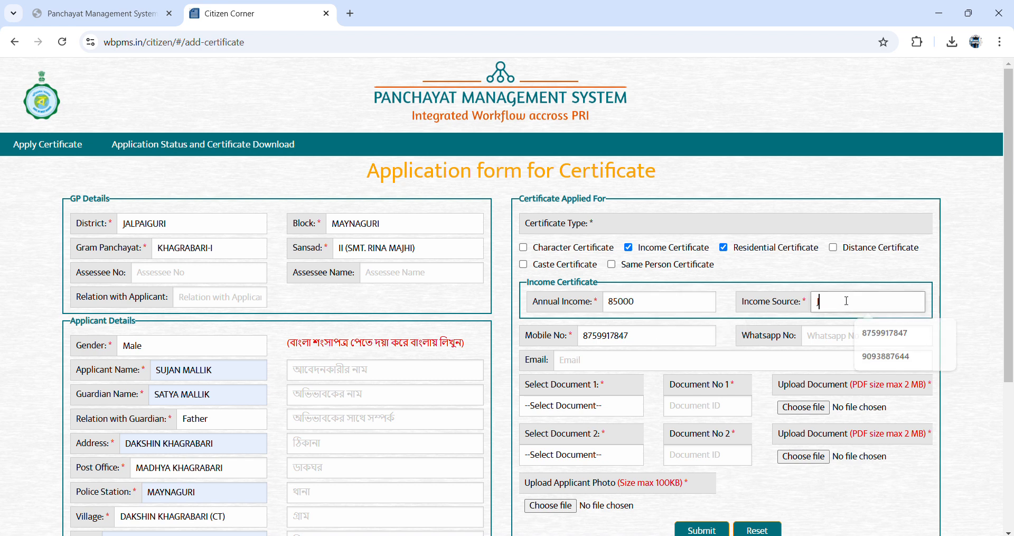
scroll(847, 301, down, 3)
scroll(845, 301, up, 3)
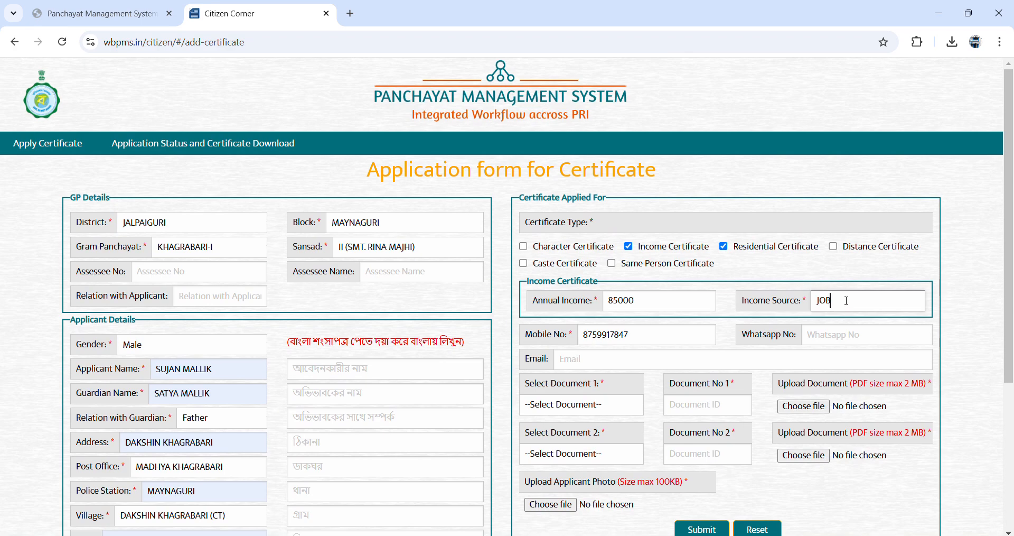
scroll(851, 301, down, 4)
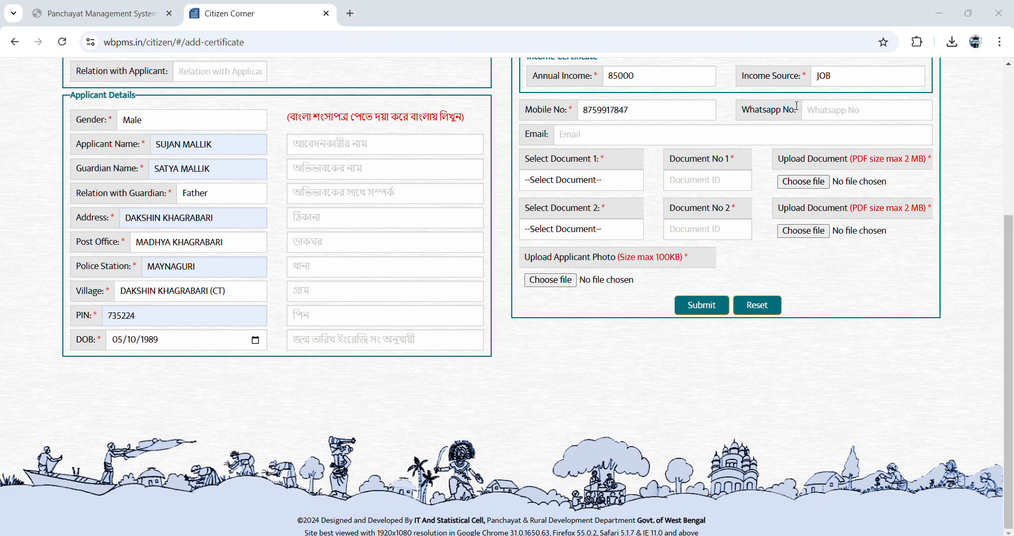
Reuse the mobile number as WhatsApp number and autofill the saved e-mail address.
click(813, 109)
click(884, 141)
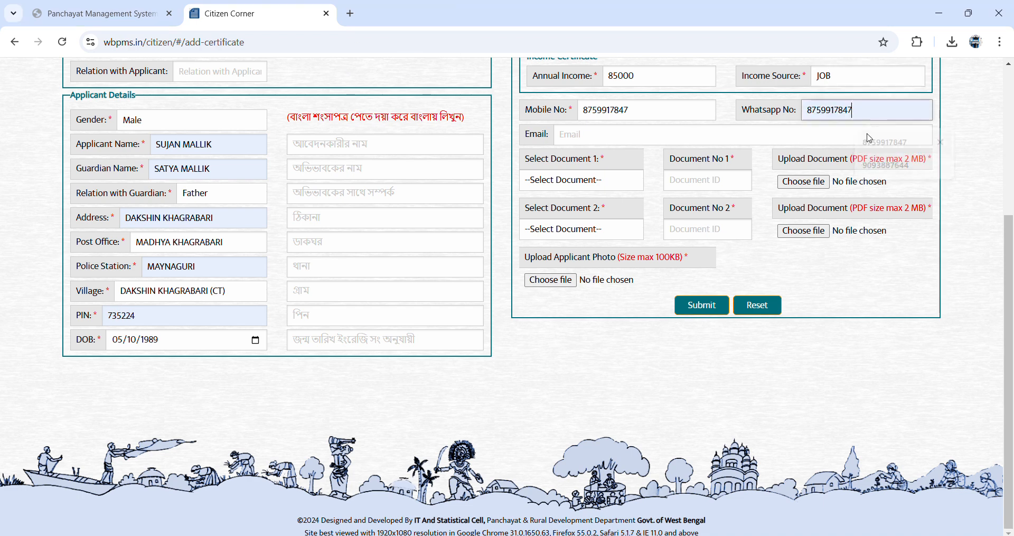
click(656, 138)
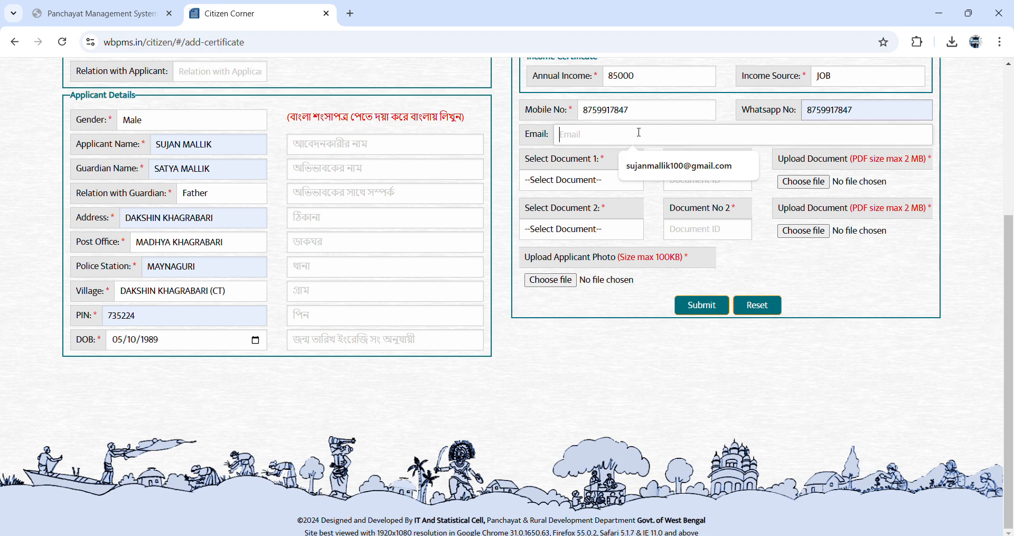
click(667, 168)
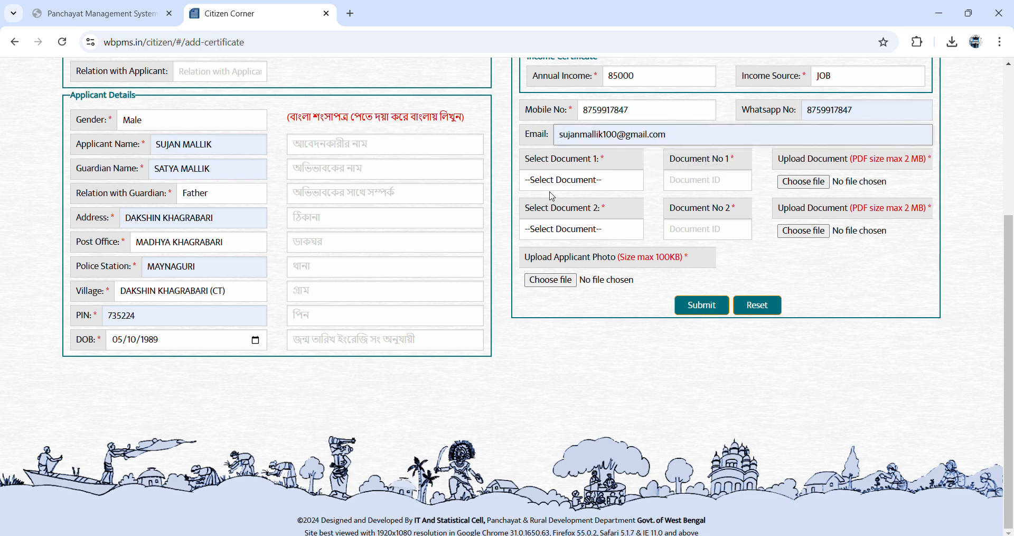
Choose Aadhaar Card as Document 1 and PAN Card as Document 2.
click(617, 182)
click(580, 234)
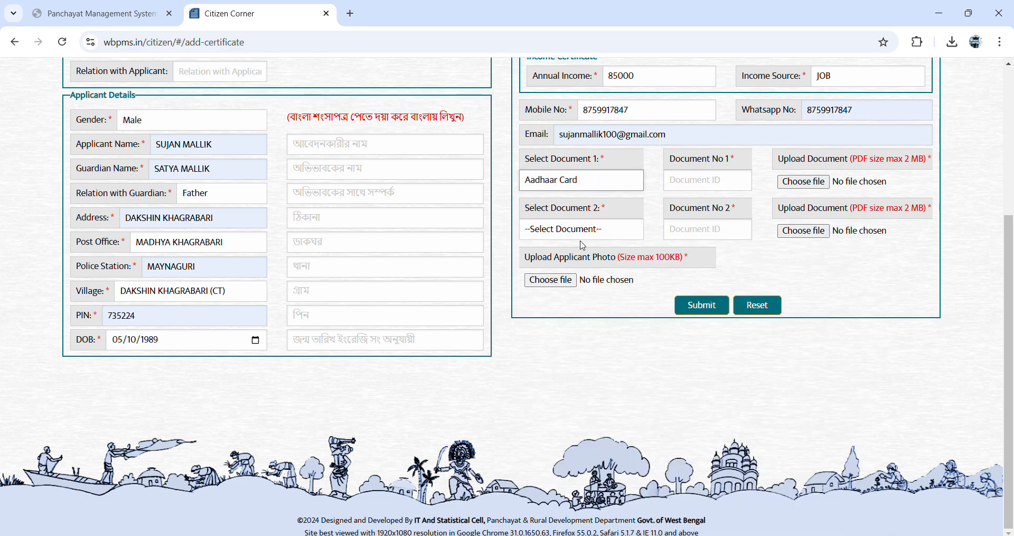
click(578, 232)
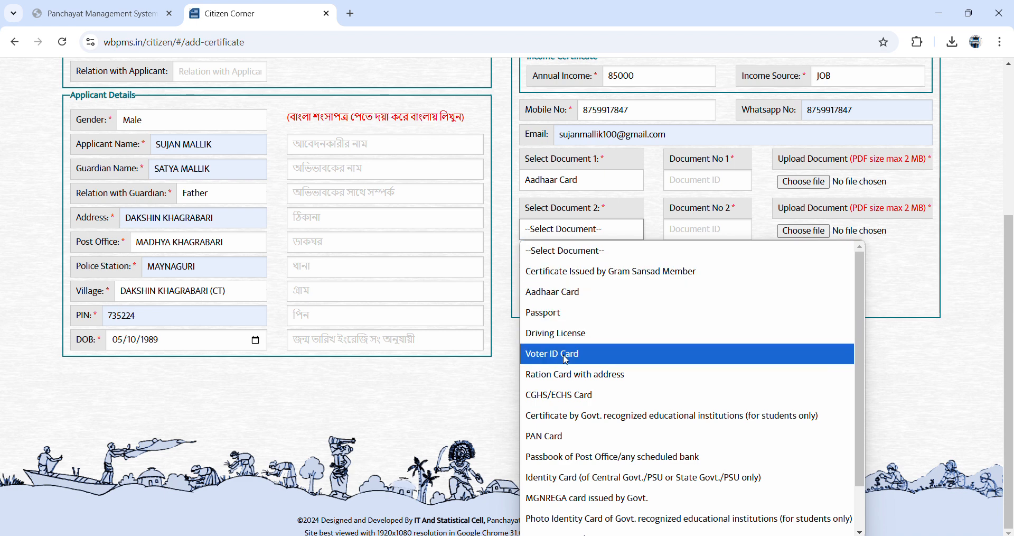
click(576, 436)
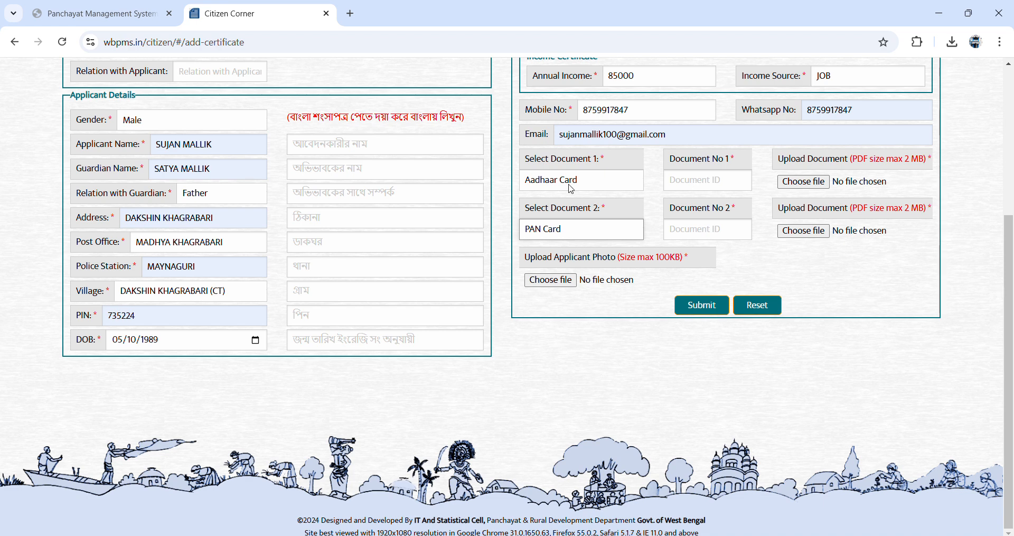
click(695, 182)
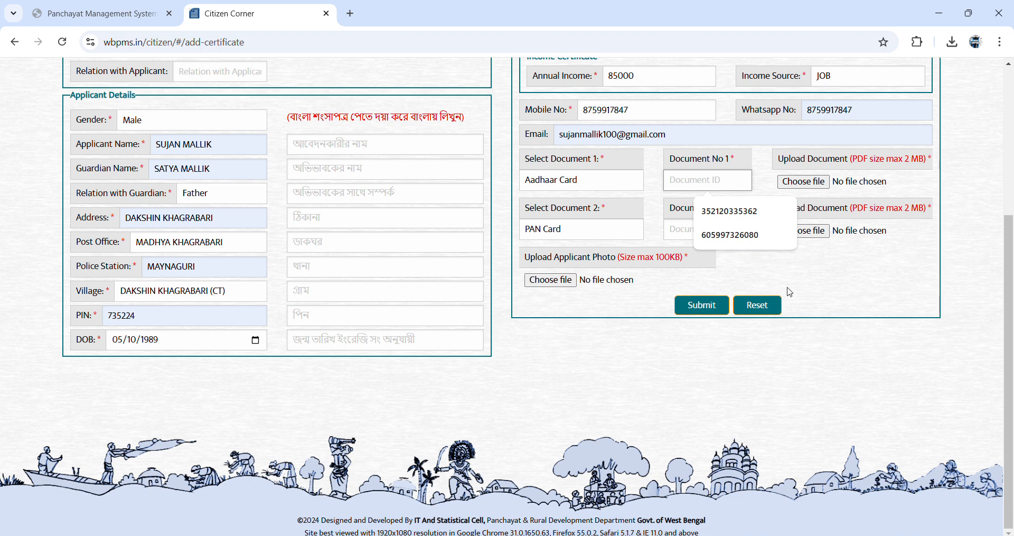
click(733, 231)
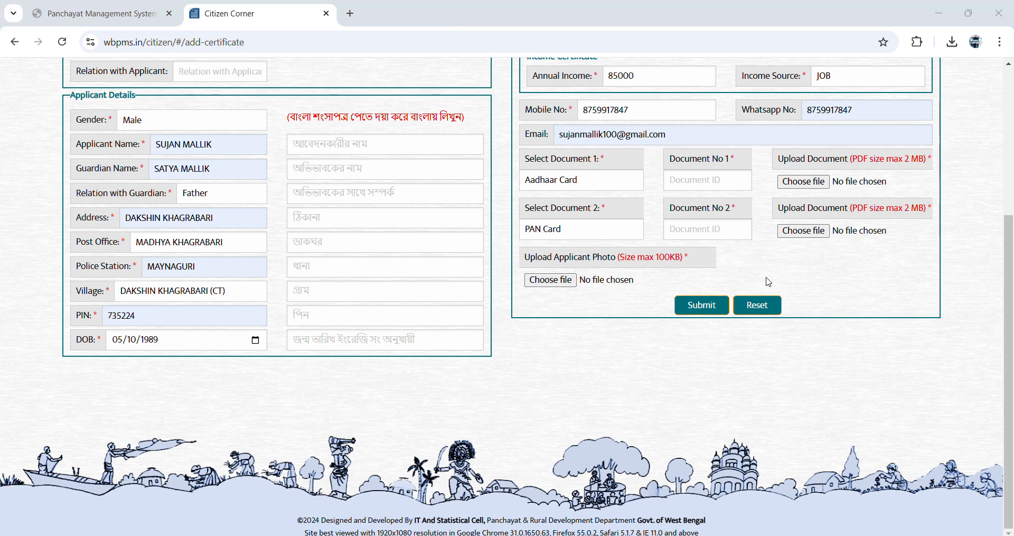
Attach the Aadhaar PDF from the residential certificate apply folder as Document 1.
click(816, 182)
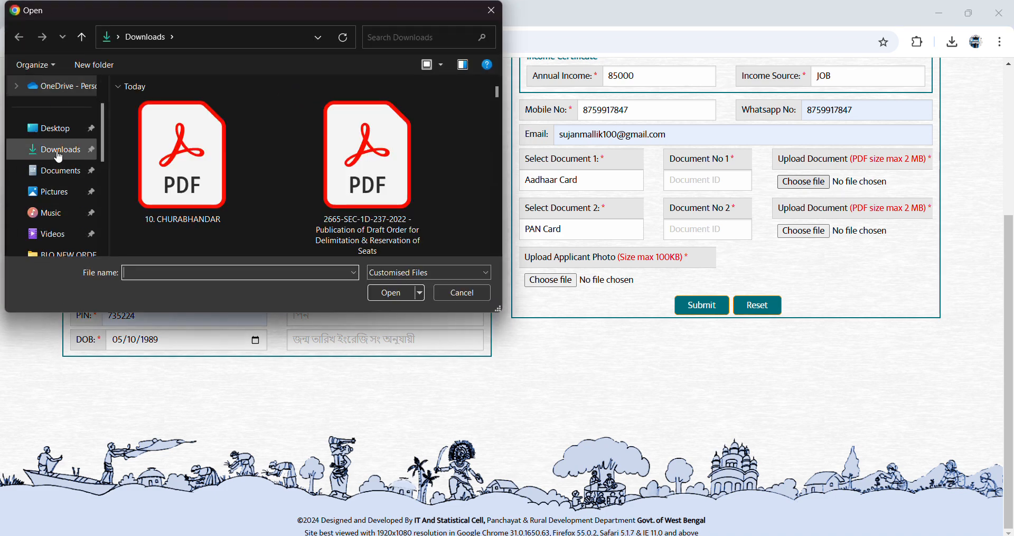
scroll(320, 165, down, 3)
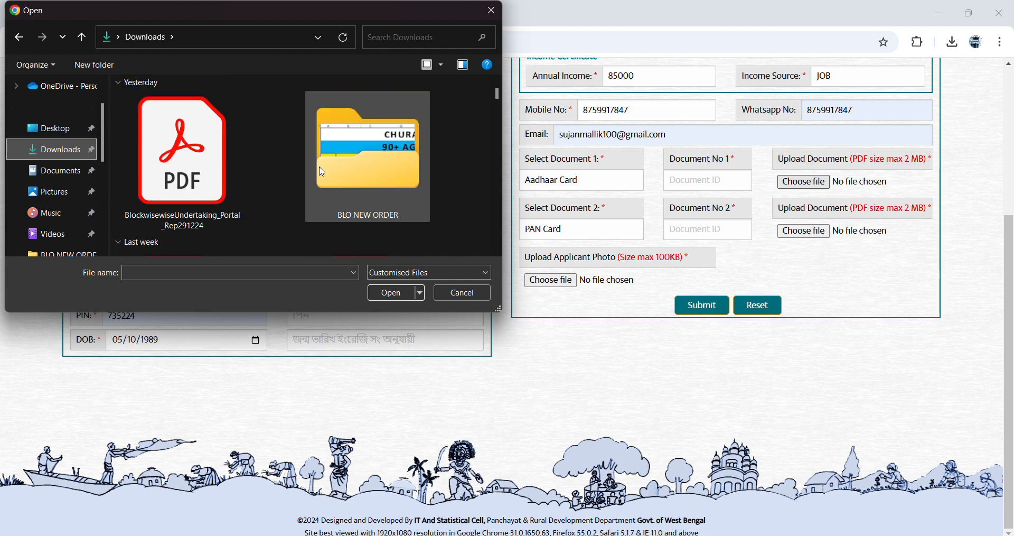
scroll(428, 194, down, 2)
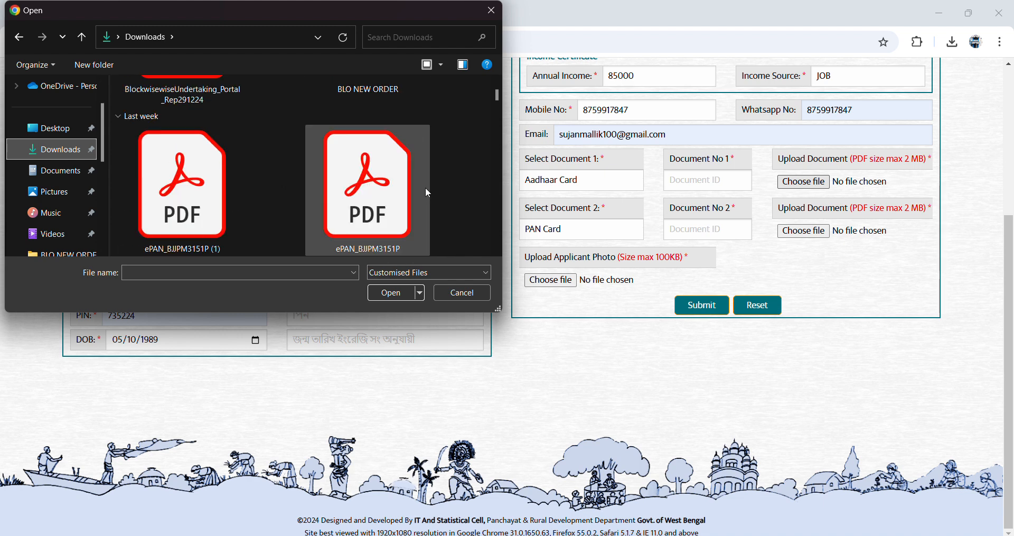
scroll(426, 192, down, 4)
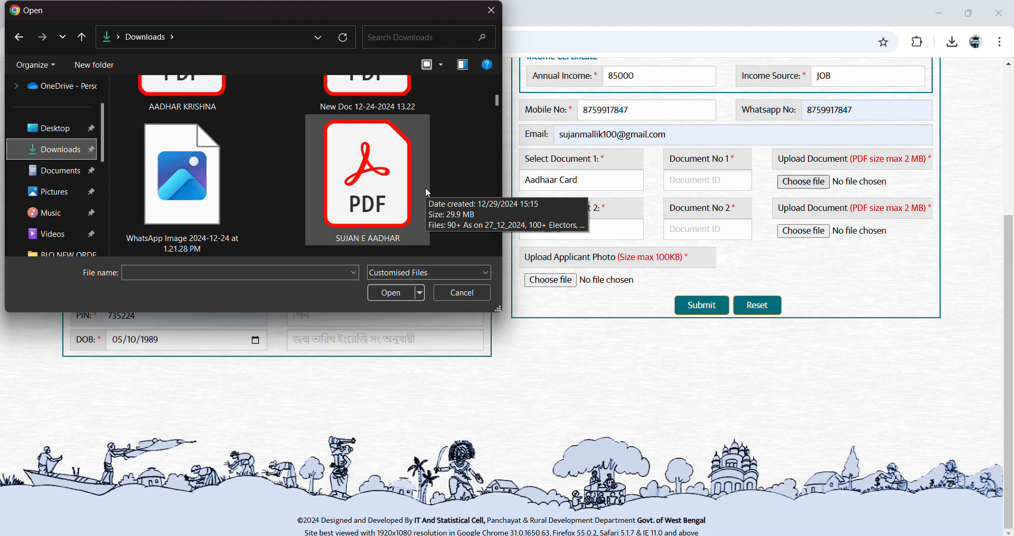
scroll(428, 191, down, 5)
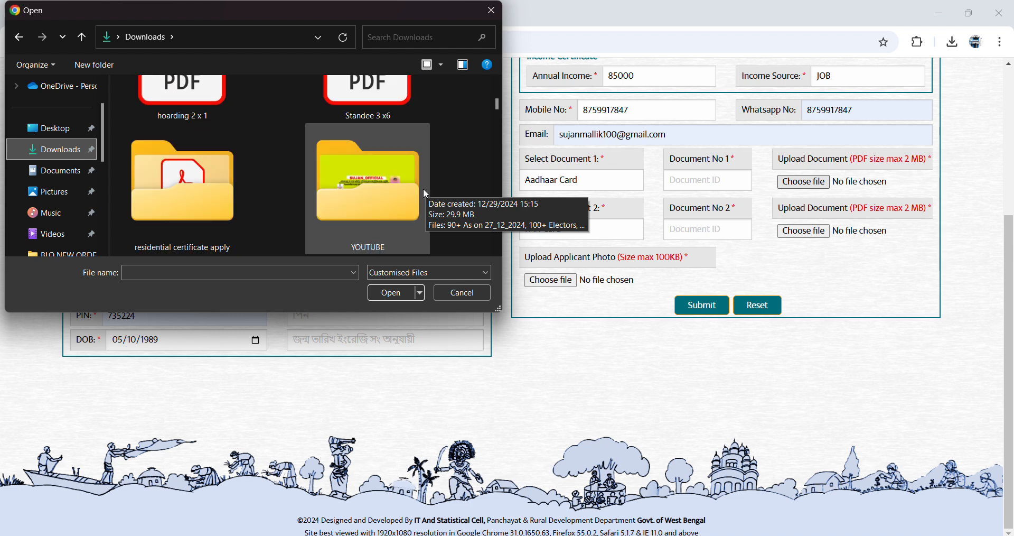
double_click(227, 212)
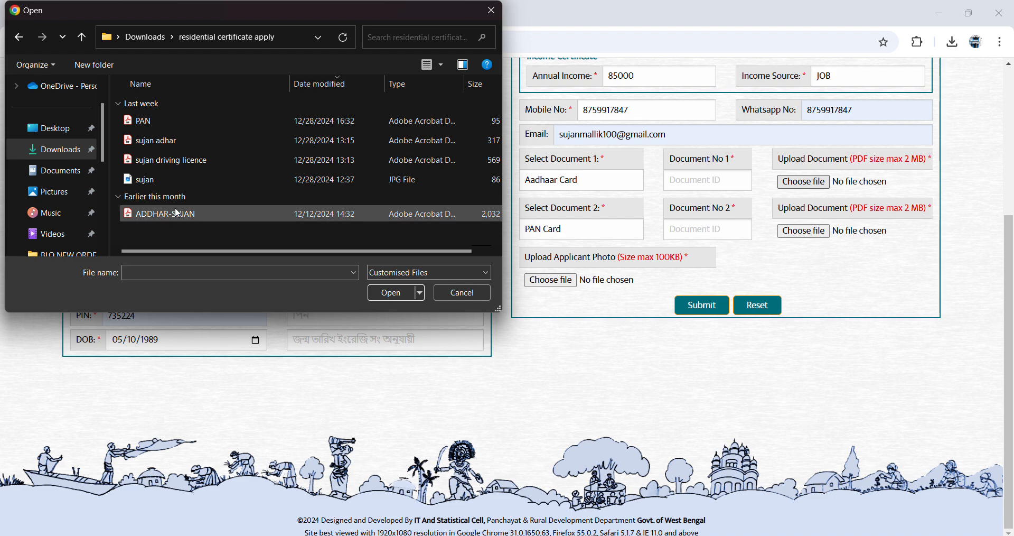
click(152, 143)
click(392, 296)
Attach the PAN PDF as Document 2 and the applicant's JPG photo.
click(803, 230)
click(166, 122)
click(394, 295)
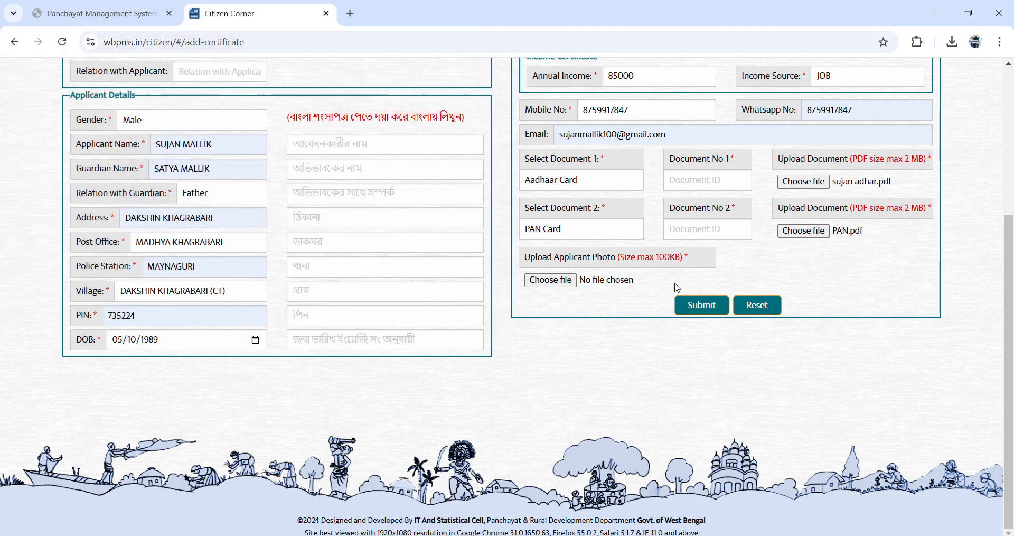
click(552, 281)
click(139, 121)
click(391, 295)
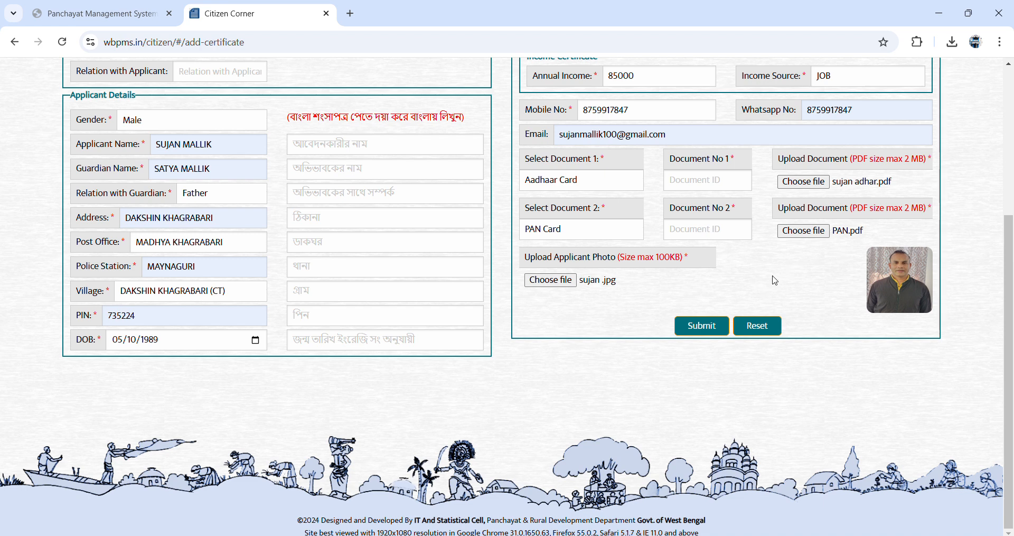
click(688, 183)
Review the new Income and Residential application row in the Citizen Corner Certificate List.
click(677, 231)
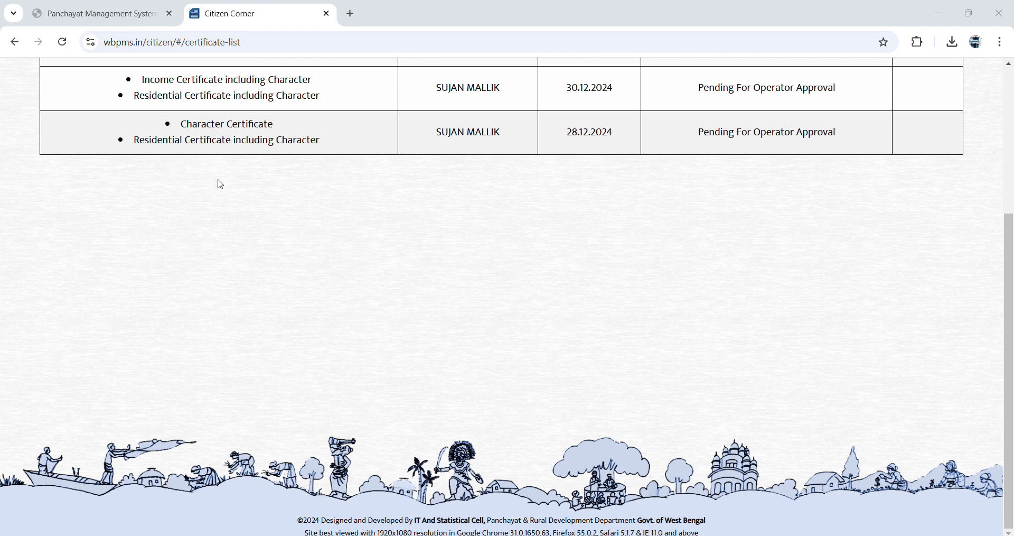
drag(147, 76, 371, 97)
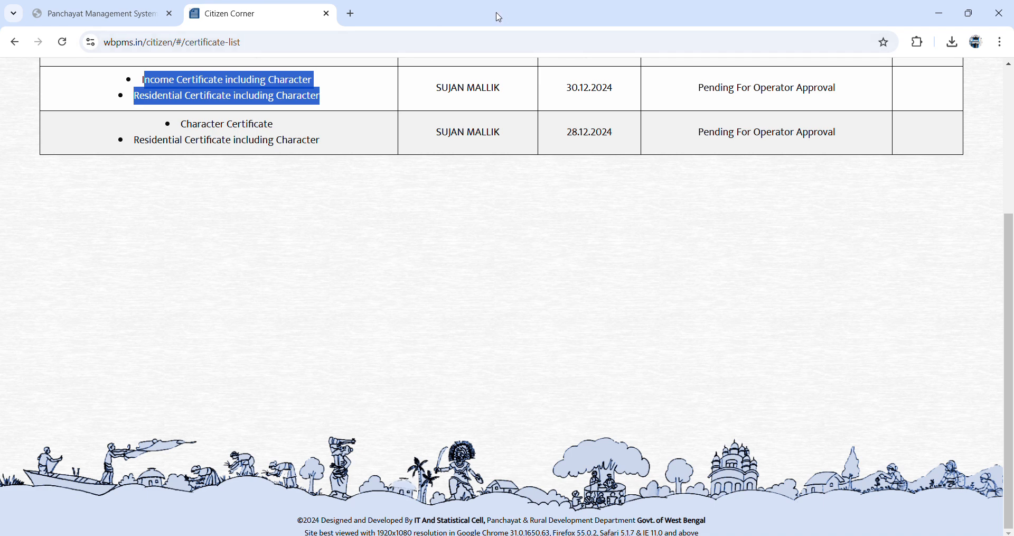
click(439, 23)
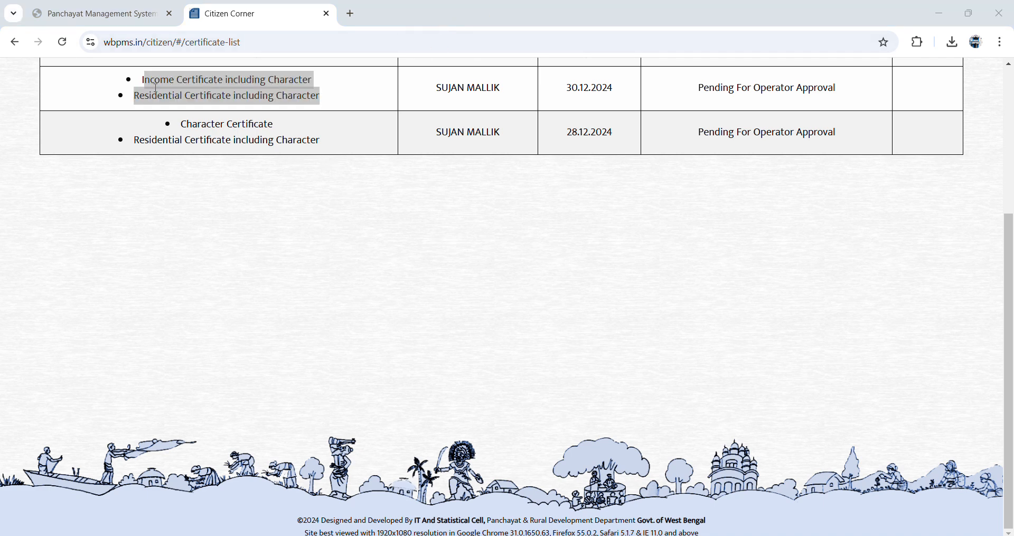
click(204, 180)
scroll(776, 281, up, 4)
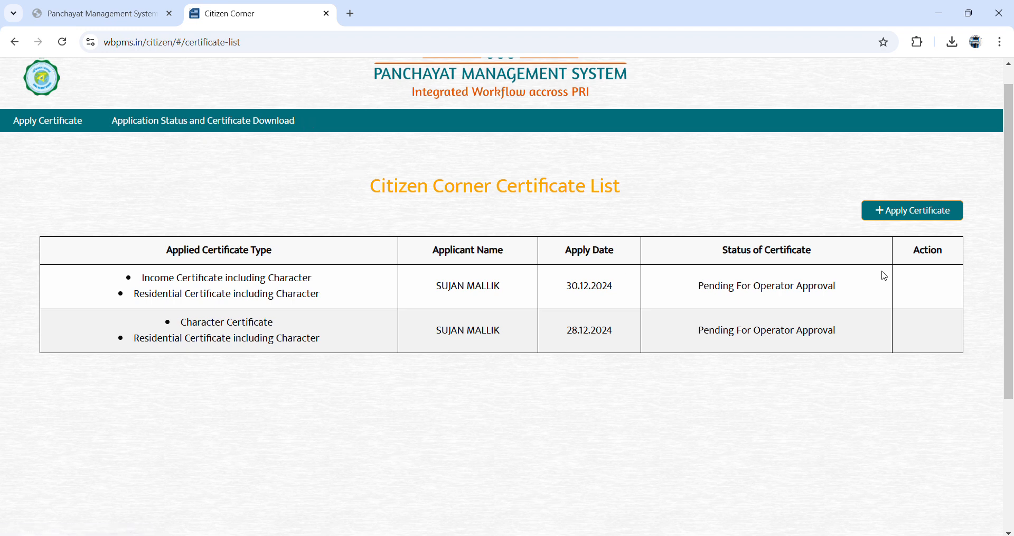
double_click(722, 250)
drag(771, 254, 815, 260)
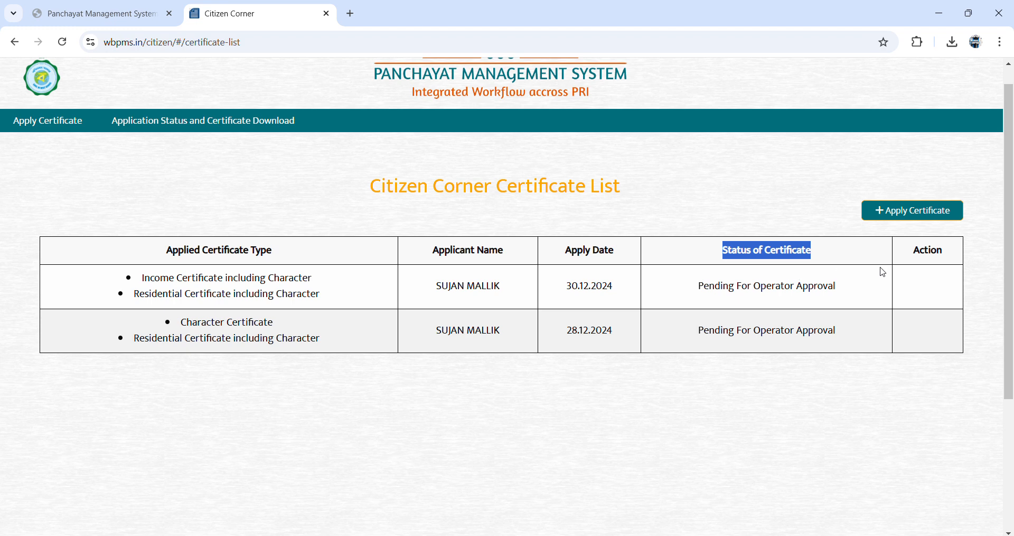
double_click(917, 248)
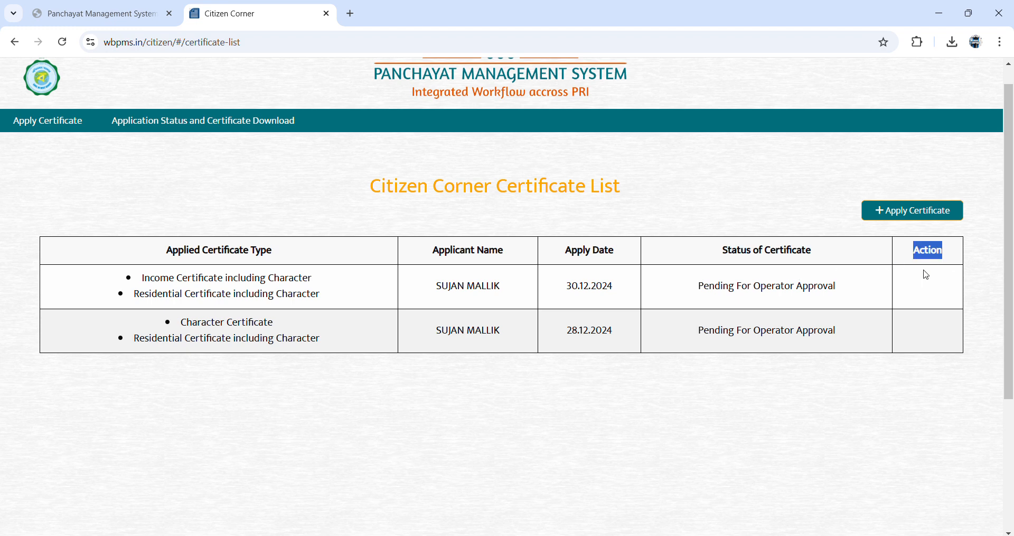
click(916, 293)
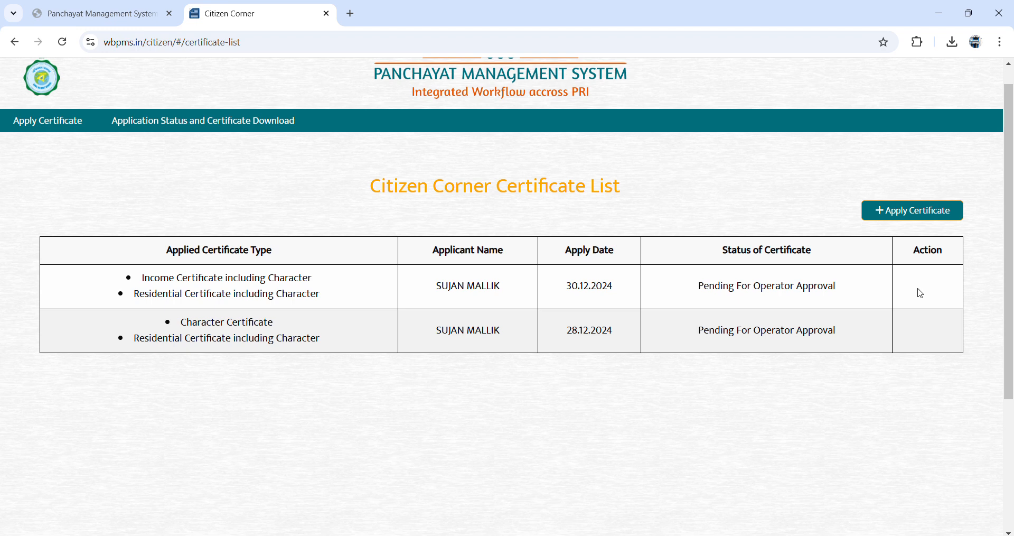